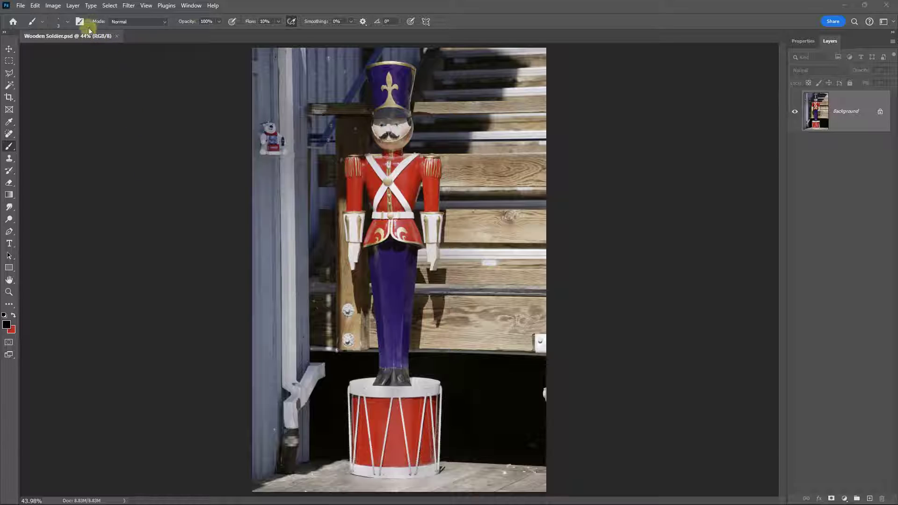
Make an automatic Subject selection of the wooden soldier
{"action": "left_click", "coordinate": [109, 6]}
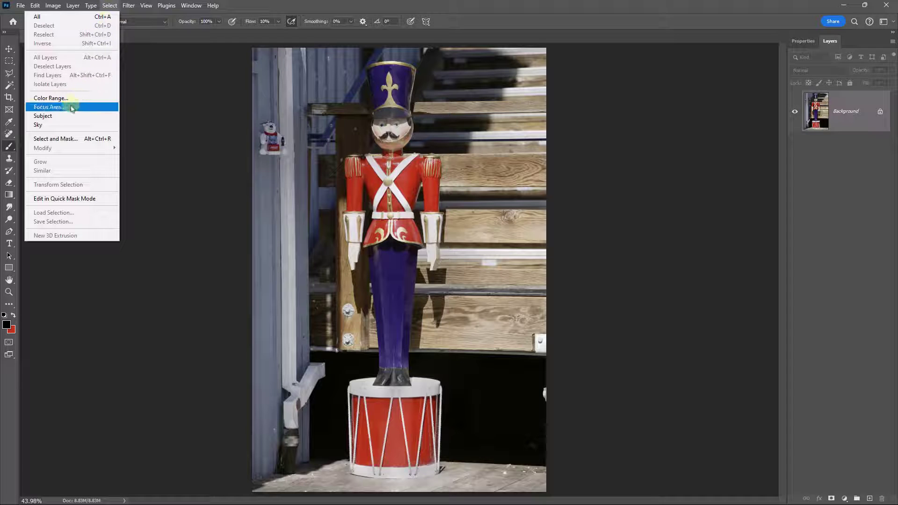
{"action": "left_click", "coordinate": [60, 117]}
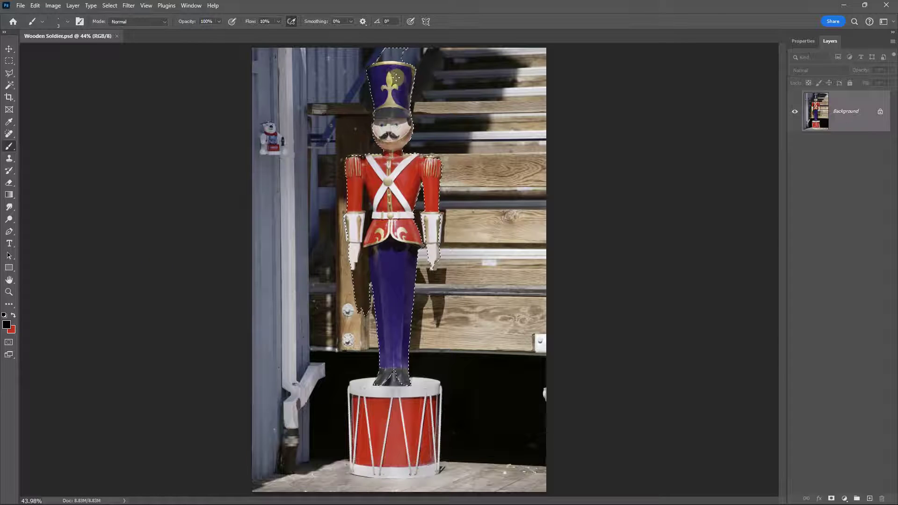
Subtract the background area above the hat's gold rim from the selection with the Polygonal Lasso, following the rim's upper edge
{"action": "mouse_move", "coordinate": [392, 76]}
{"action": "left_mouse_down"}
{"action": "mouse_move", "coordinate": [481, 137]}
{"action": "mouse_move", "coordinate": [411, 124]}
{"action": "mouse_move", "coordinate": [439, 242]}
{"action": "mouse_move", "coordinate": [501, 197]}
{"action": "left_mouse_up"}
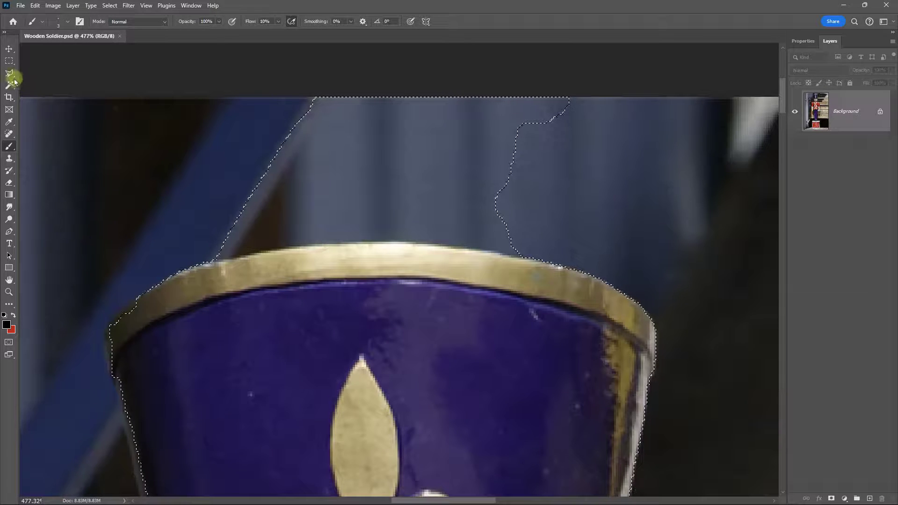
{"action": "left_click_drag", "start_coordinate": [9, 73], "coordinate": [41, 83]}
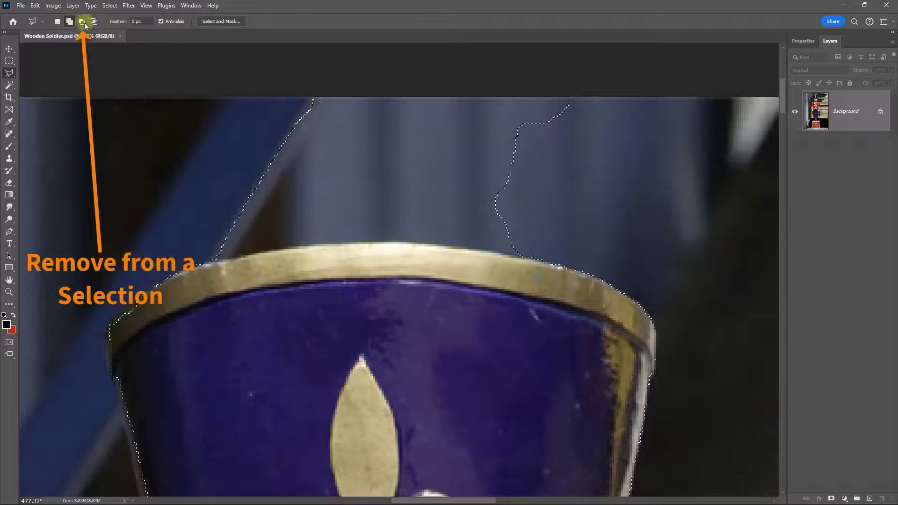
{"action": "left_click", "coordinate": [70, 24]}
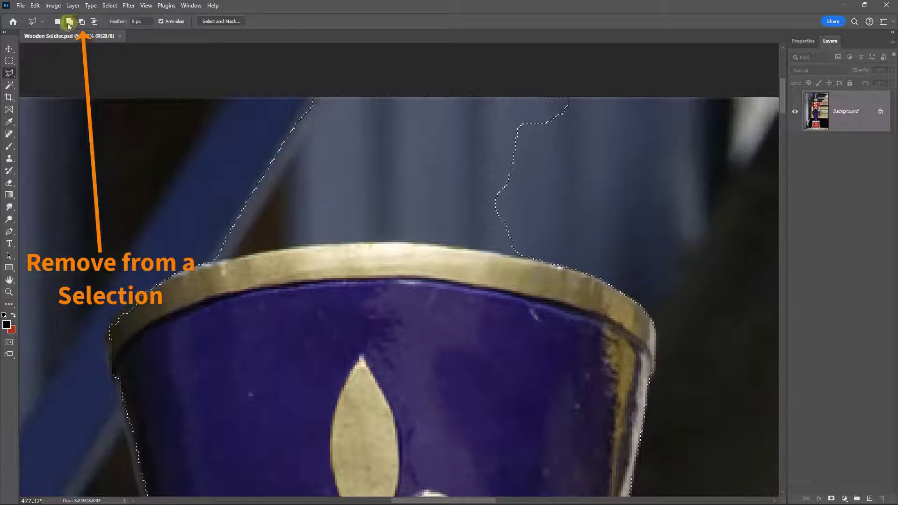
{"action": "left_click", "coordinate": [82, 22]}
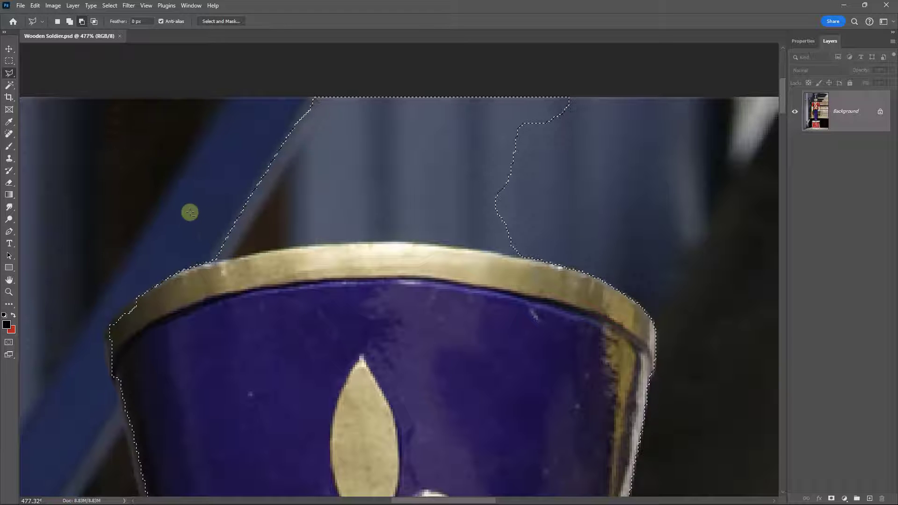
{"action": "left_click", "coordinate": [163, 203]}
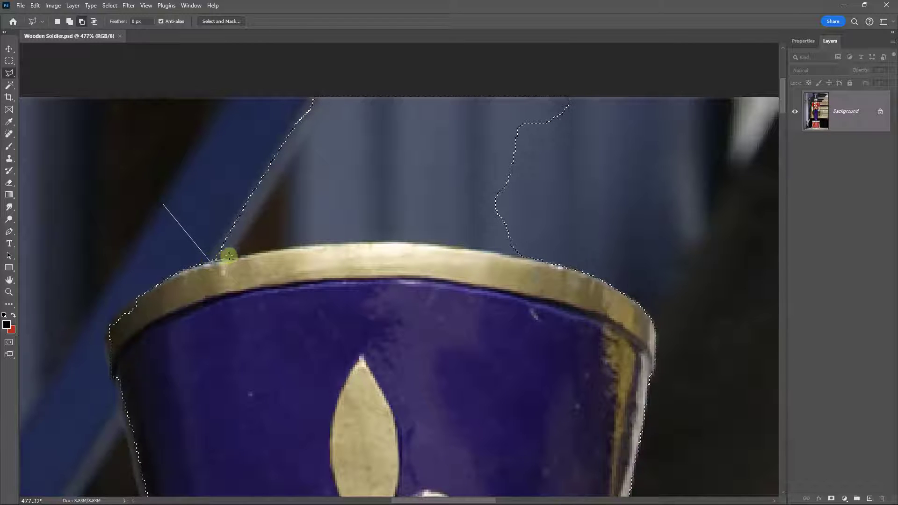
{"action": "left_click", "coordinate": [251, 253]}
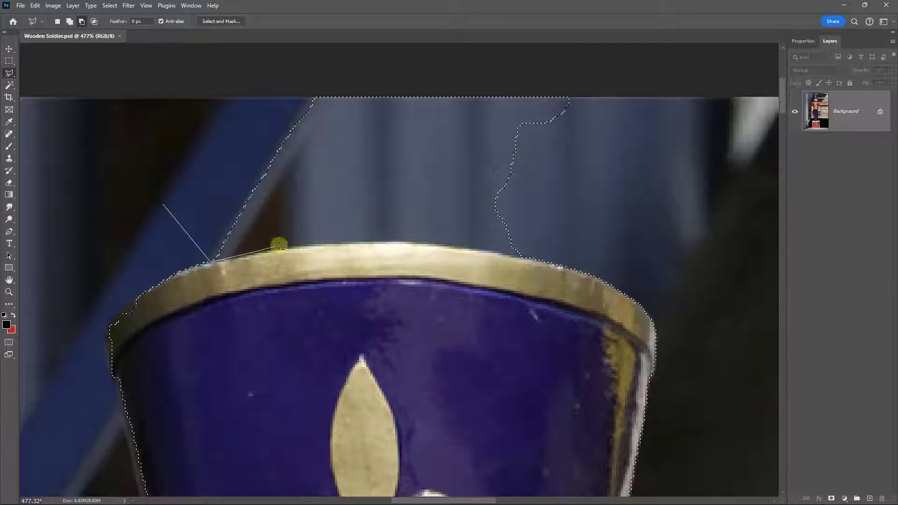
{"action": "left_click", "coordinate": [298, 248]}
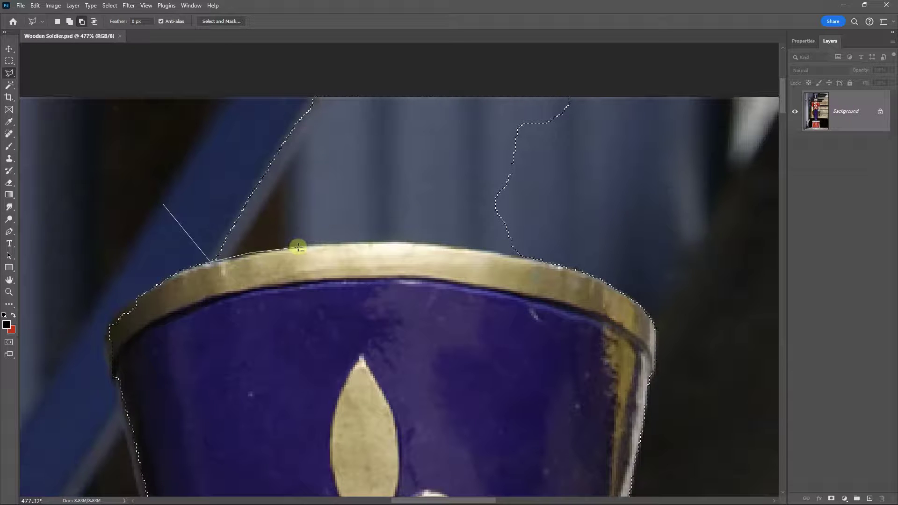
{"action": "left_click", "coordinate": [369, 243]}
{"action": "left_click", "coordinate": [459, 242]}
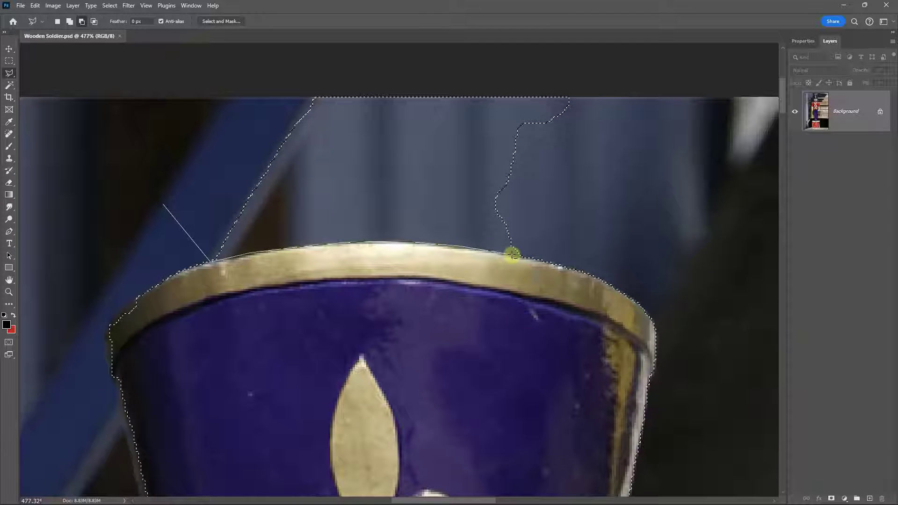
{"action": "left_click", "coordinate": [548, 260]}
{"action": "left_click", "coordinate": [590, 88]}
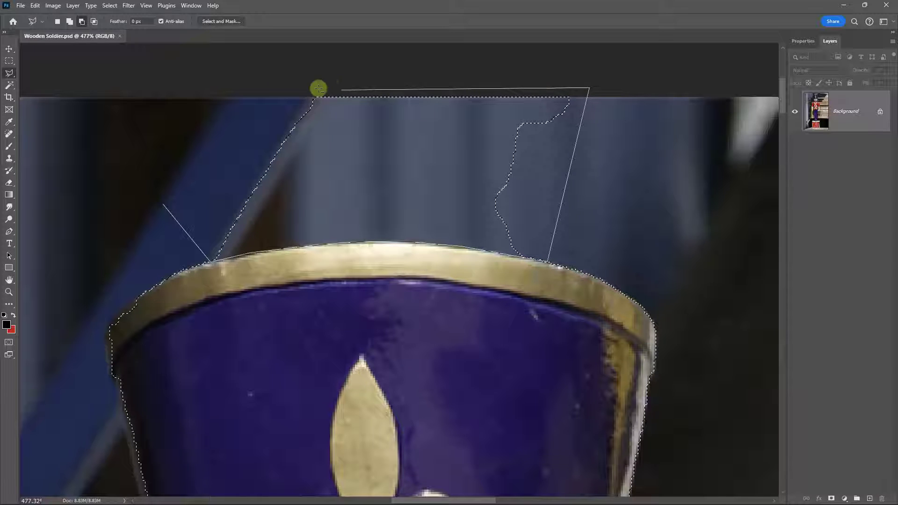
{"action": "left_click", "coordinate": [278, 84]}
{"action": "left_click", "coordinate": [164, 204]}
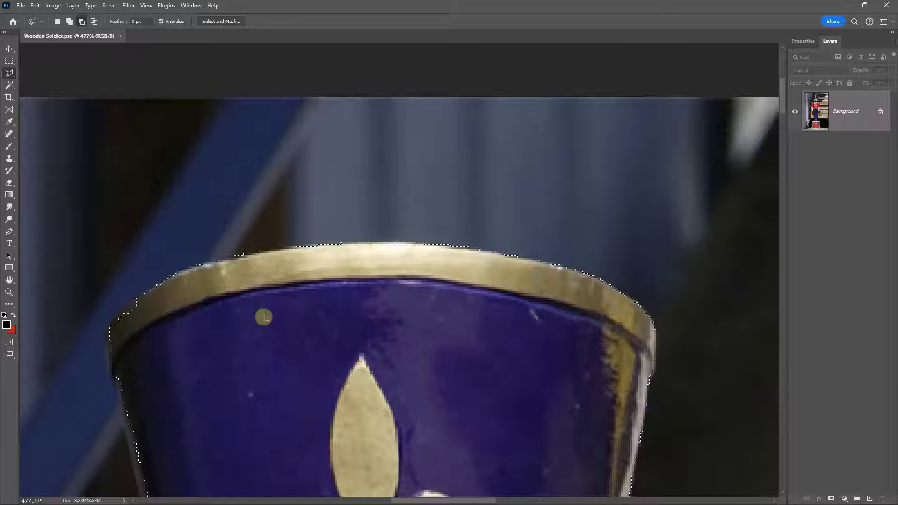
Add the missed strip along the hat's left edge to the selection with the Polygonal Lasso, from the gold rim down the purple side
{"action": "mouse_move", "coordinate": [176, 361]}
{"action": "left_mouse_down"}
{"action": "mouse_move", "coordinate": [200, 331]}
{"action": "mouse_move", "coordinate": [420, 192]}
{"action": "mouse_move", "coordinate": [403, 198]}
{"action": "left_mouse_up"}
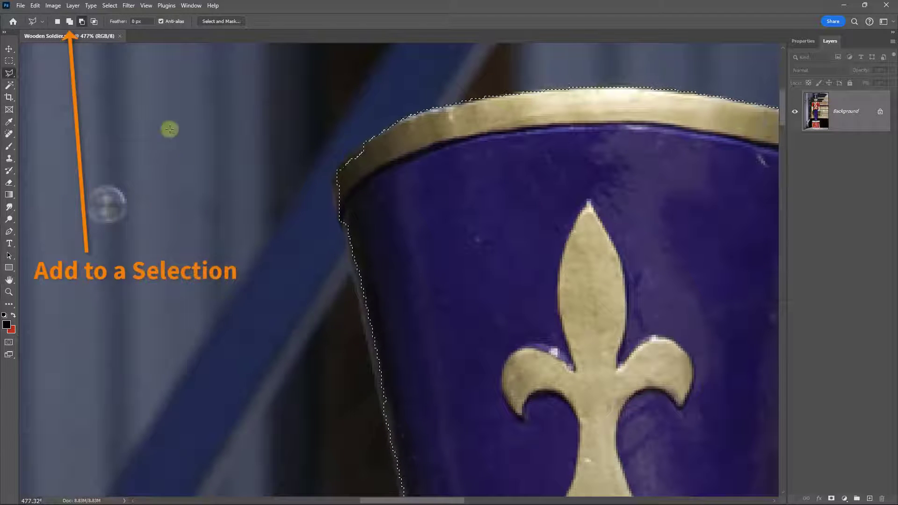
{"action": "left_click", "coordinate": [69, 21]}
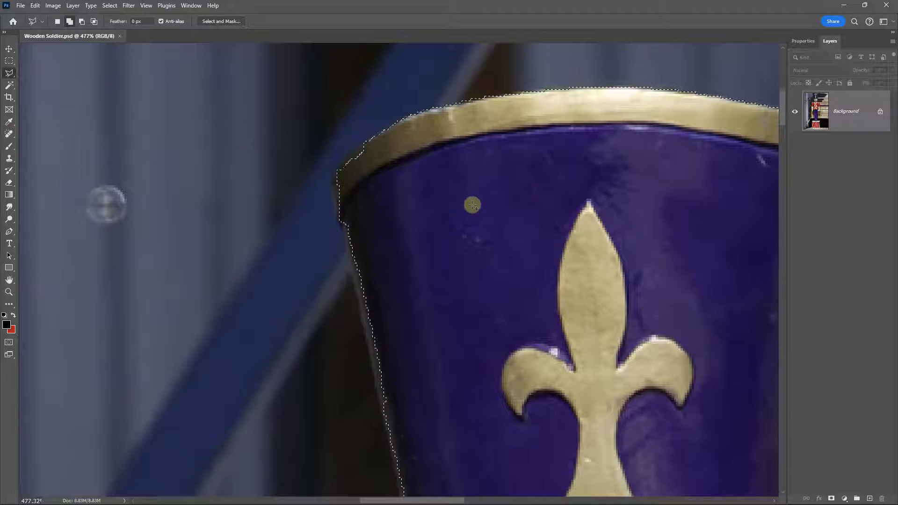
{"action": "left_click", "coordinate": [481, 217]}
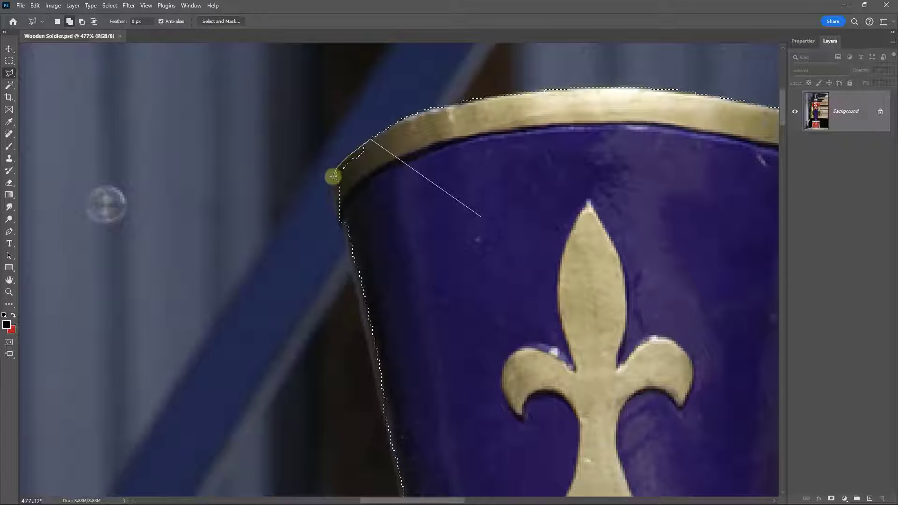
{"action": "left_click", "coordinate": [333, 198]}
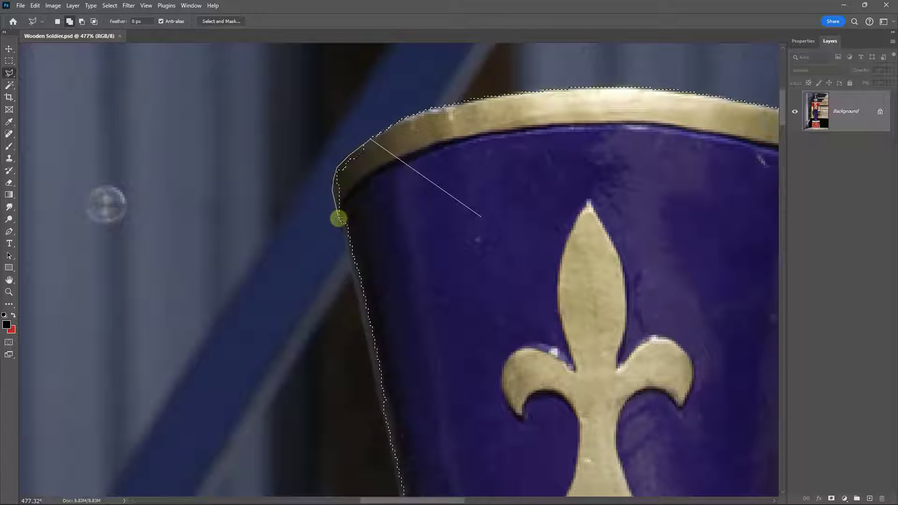
{"action": "left_click", "coordinate": [338, 219]}
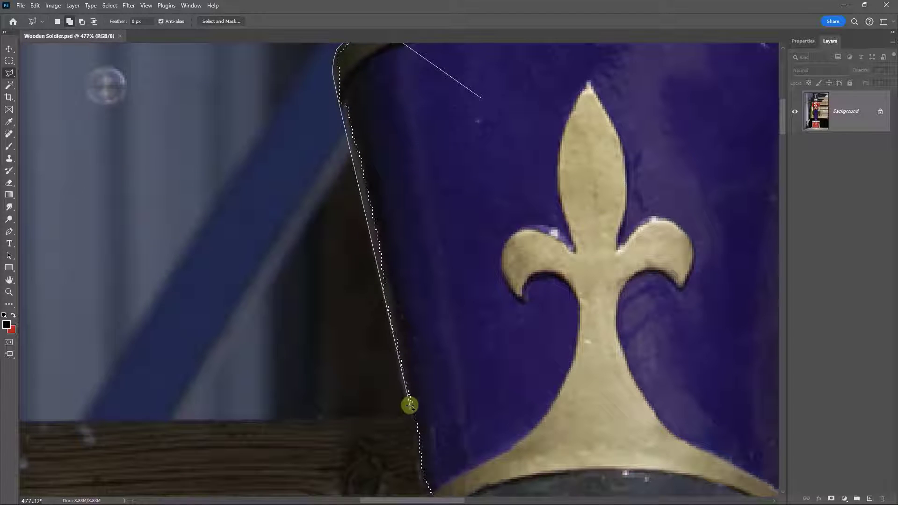
{"action": "left_click", "coordinate": [424, 474]}
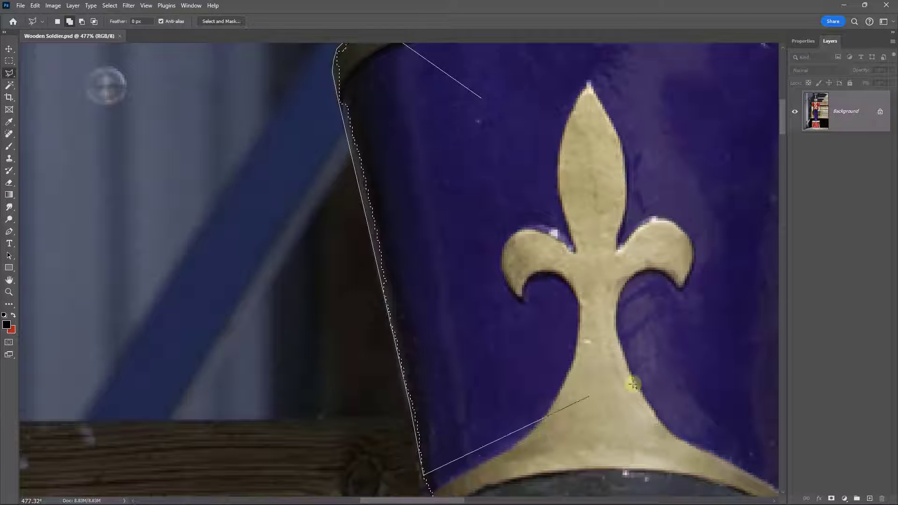
{"action": "left_click", "coordinate": [493, 138]}
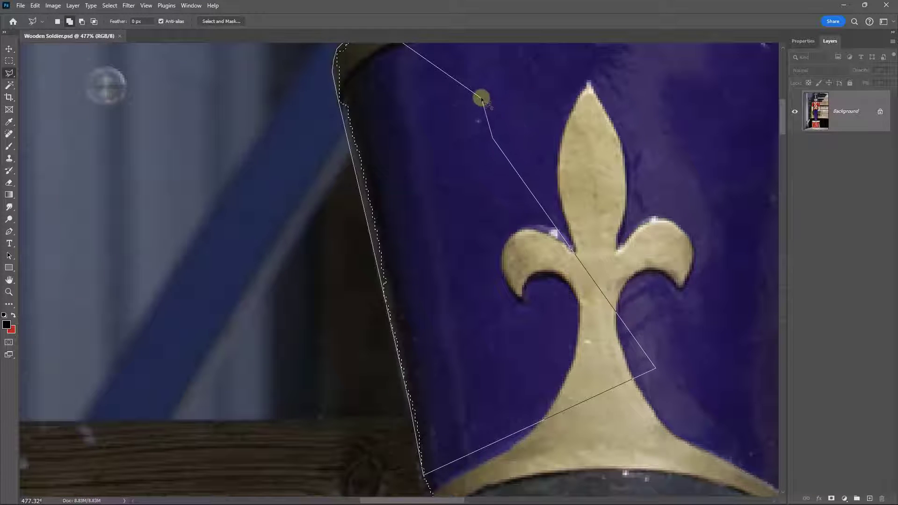
{"action": "key", "text": "Escape"}
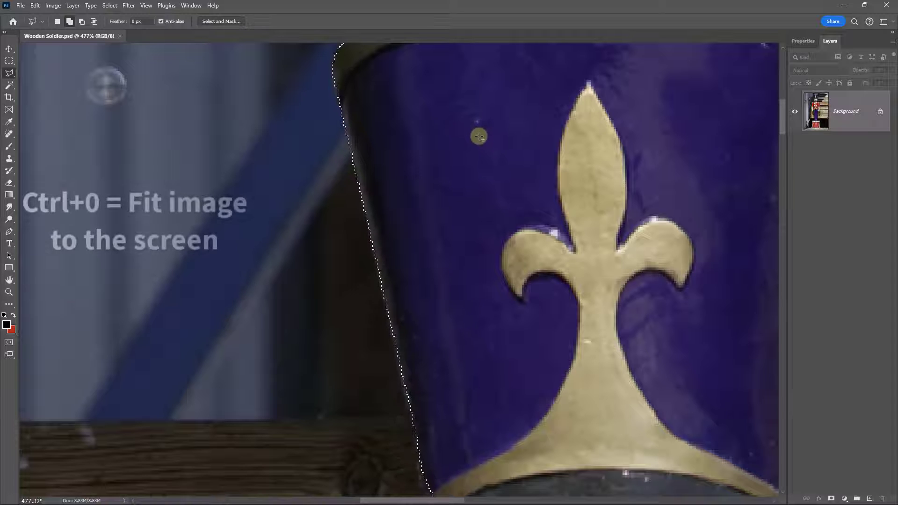
Save the selection as a new channel named Soldier in Wooden Soldier.psd
{"action": "key", "text": "ctrl+0"}
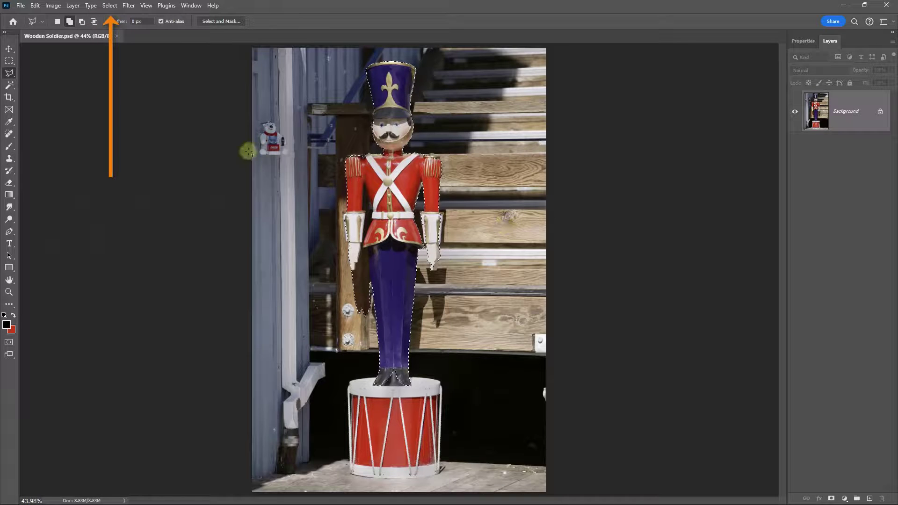
{"action": "left_click", "coordinate": [110, 5]}
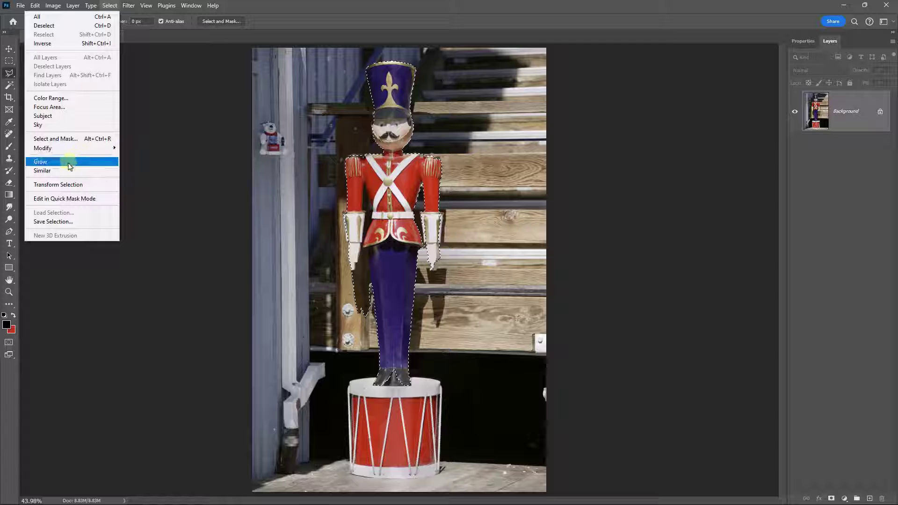
{"action": "left_click", "coordinate": [59, 222]}
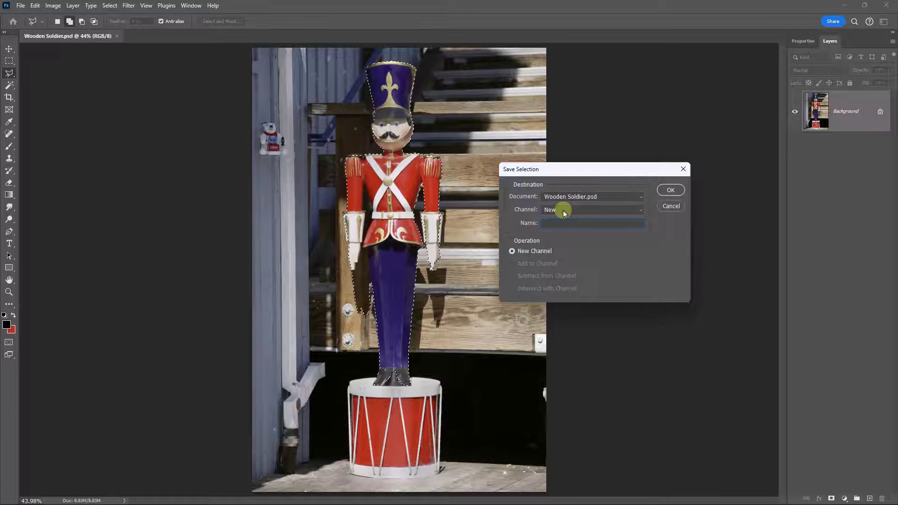
{"action": "type", "text": "Sold"}
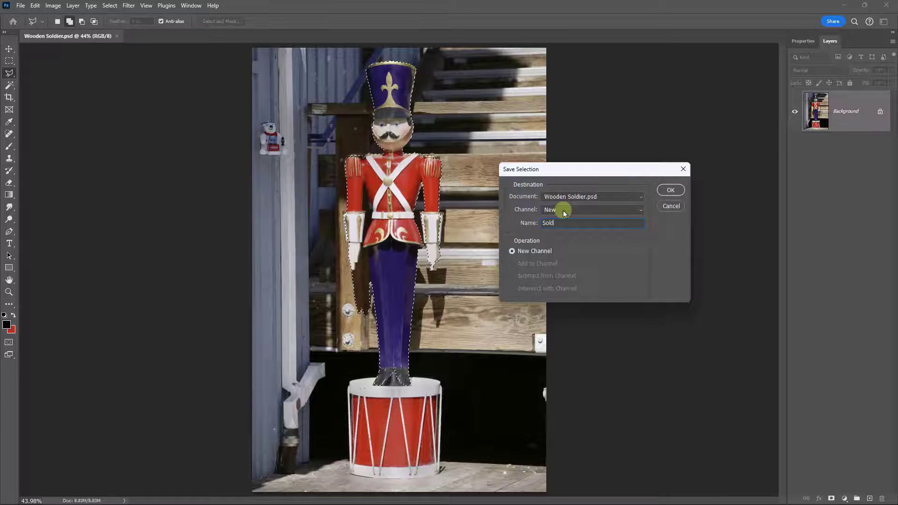
{"action": "type", "text": "ier"}
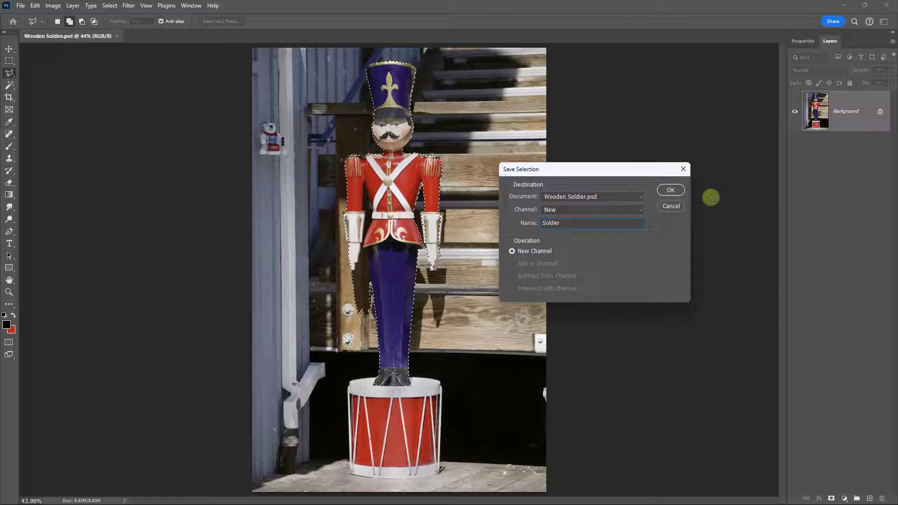
{"action": "left_click", "coordinate": [671, 190]}
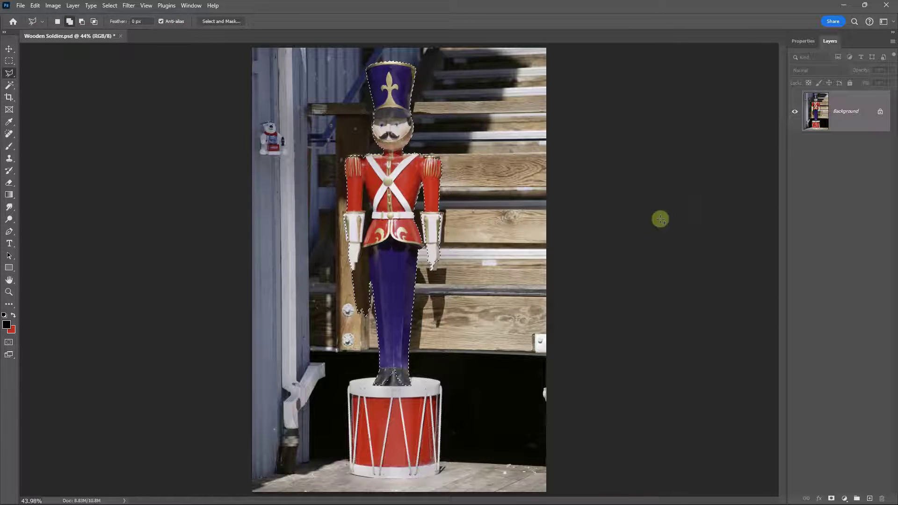
Add the missed edges of the soldier's left-hand epaulette and its domed gold cap to the selection with the Polygonal Lasso
{"action": "mouse_move", "coordinate": [353, 157]}
{"action": "left_mouse_down"}
{"action": "mouse_move", "coordinate": [438, 178]}
{"action": "mouse_move", "coordinate": [406, 173]}
{"action": "left_mouse_up"}
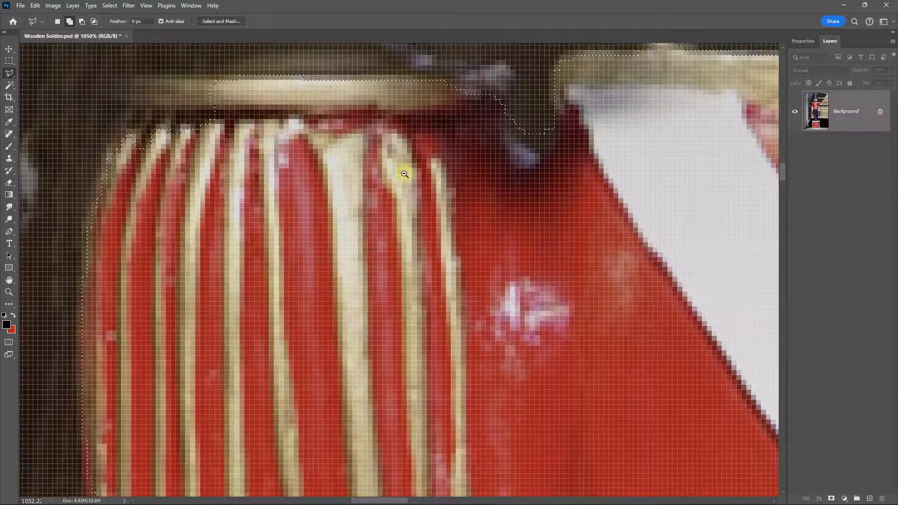
{"action": "left_click", "coordinate": [406, 176], "text": "alt"}
{"action": "left_click", "coordinate": [406, 182], "text": "alt"}
{"action": "left_click", "coordinate": [406, 183], "text": "alt"}
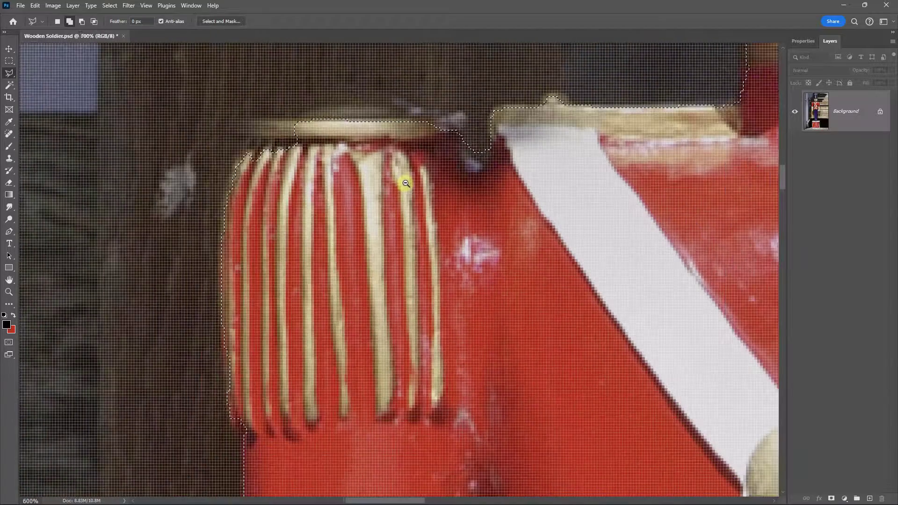
{"action": "left_click", "coordinate": [404, 183], "text": "alt"}
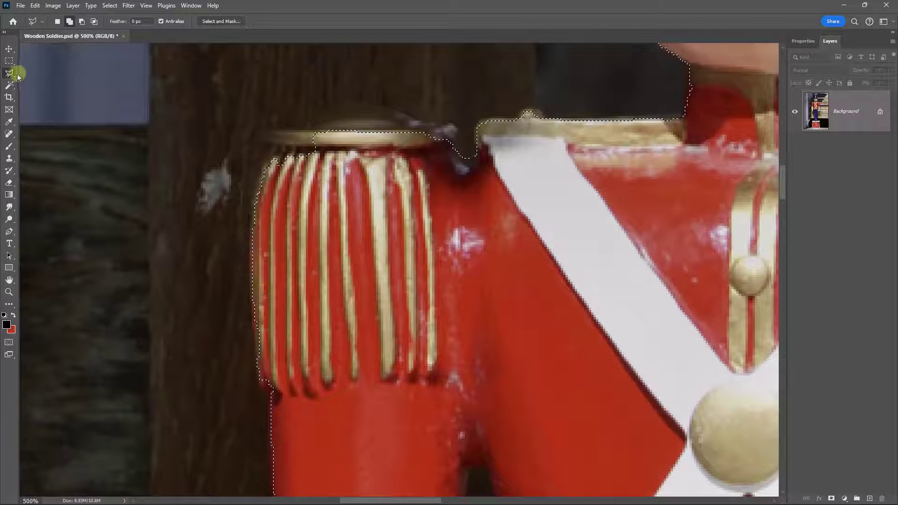
{"action": "left_click", "coordinate": [69, 21]}
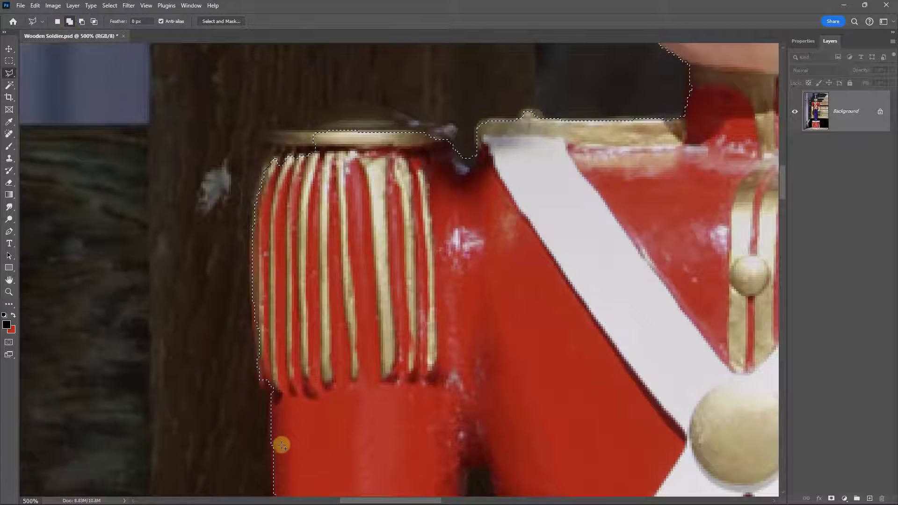
{"action": "left_click", "coordinate": [330, 437]}
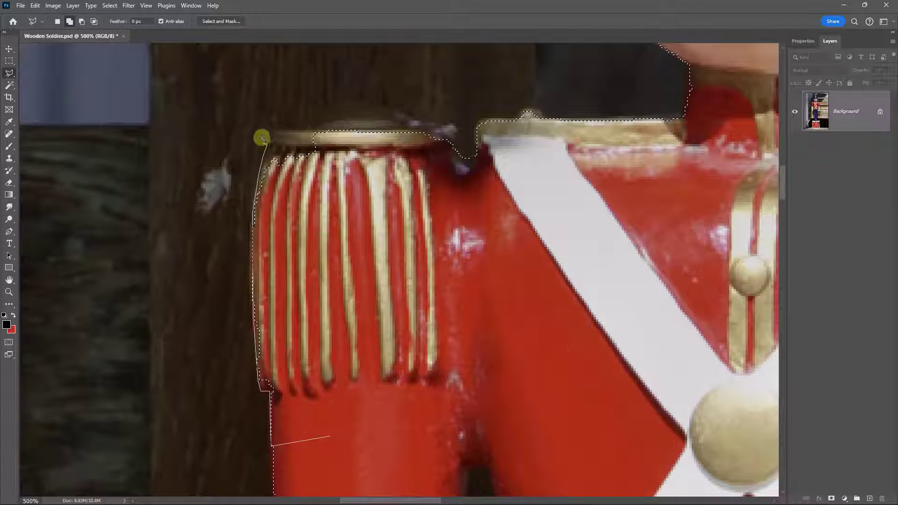
{"action": "mouse_move", "coordinate": [263, 135]}
{"action": "left_mouse_down"}
{"action": "mouse_move", "coordinate": [345, 105]}
{"action": "mouse_move", "coordinate": [389, 108]}
{"action": "left_mouse_up"}
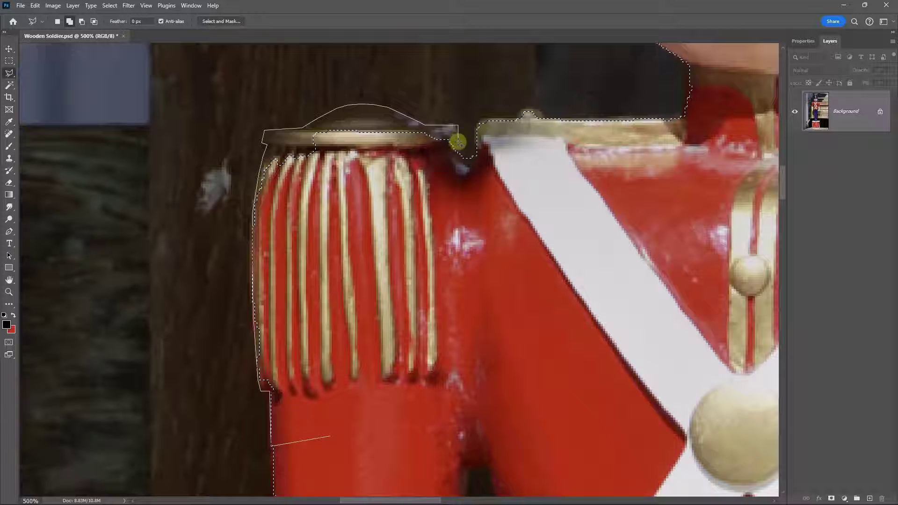
{"action": "left_click", "coordinate": [365, 414]}
{"action": "double_click", "coordinate": [329, 439]}
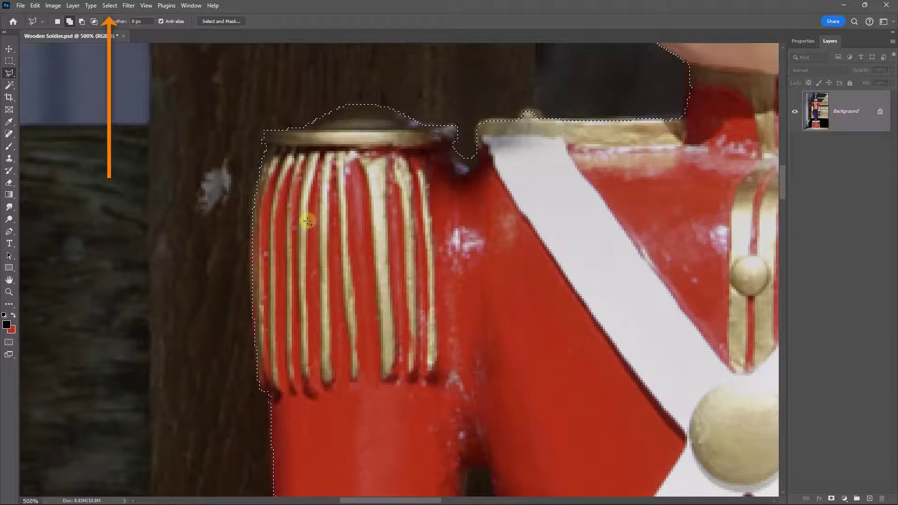
Save the refined selection into the existing Soldier channel of Wooden Soldier.psd with the Add to Channel operation
{"action": "left_click", "coordinate": [111, 8]}
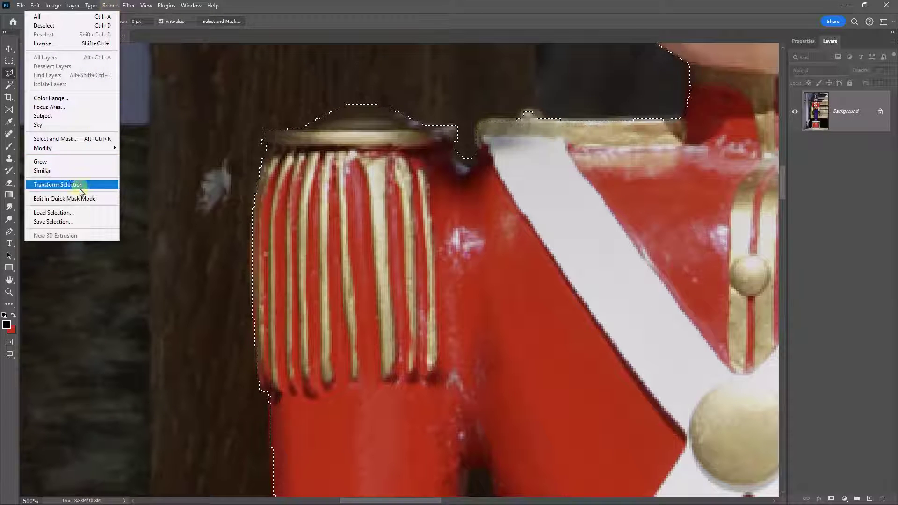
{"action": "left_click", "coordinate": [66, 221]}
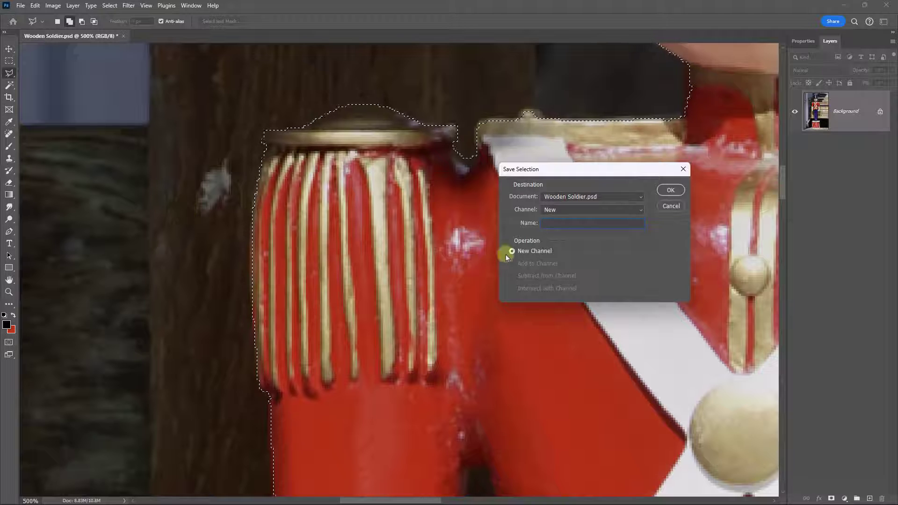
{"action": "left_click", "coordinate": [559, 223]}
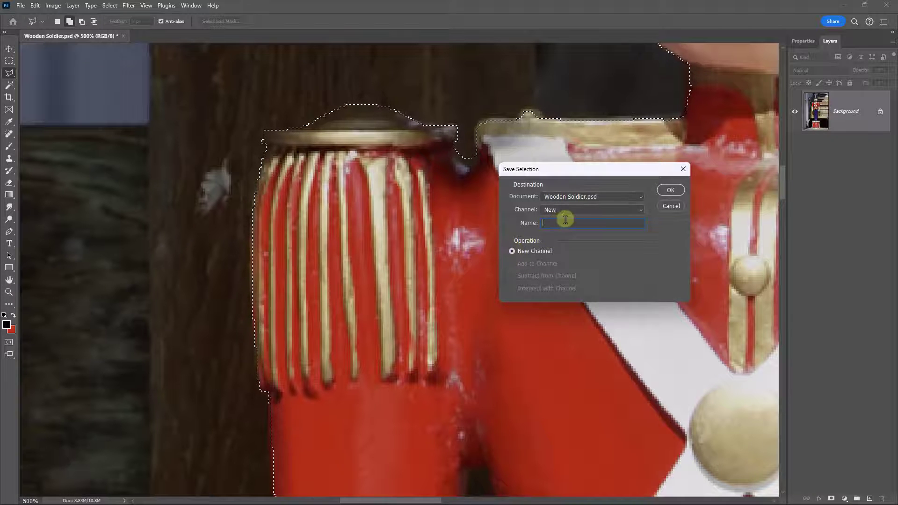
{"action": "left_click", "coordinate": [638, 210]}
{"action": "left_click", "coordinate": [566, 229]}
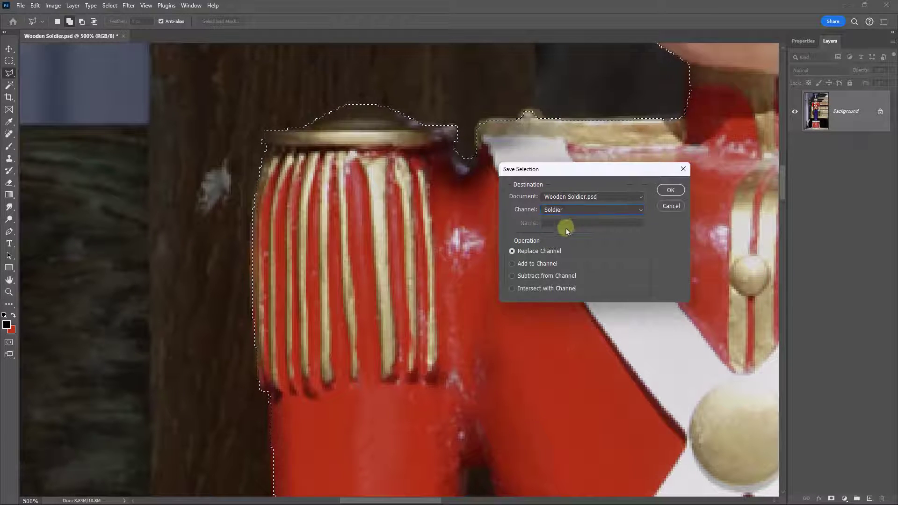
{"action": "left_click", "coordinate": [512, 264]}
{"action": "left_click", "coordinate": [671, 191]}
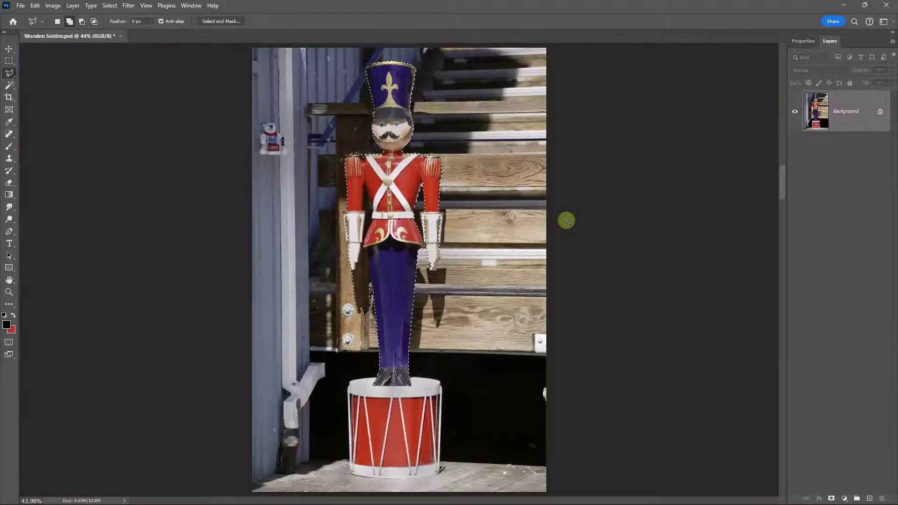
{"action": "key", "text": "ctrl+0"}
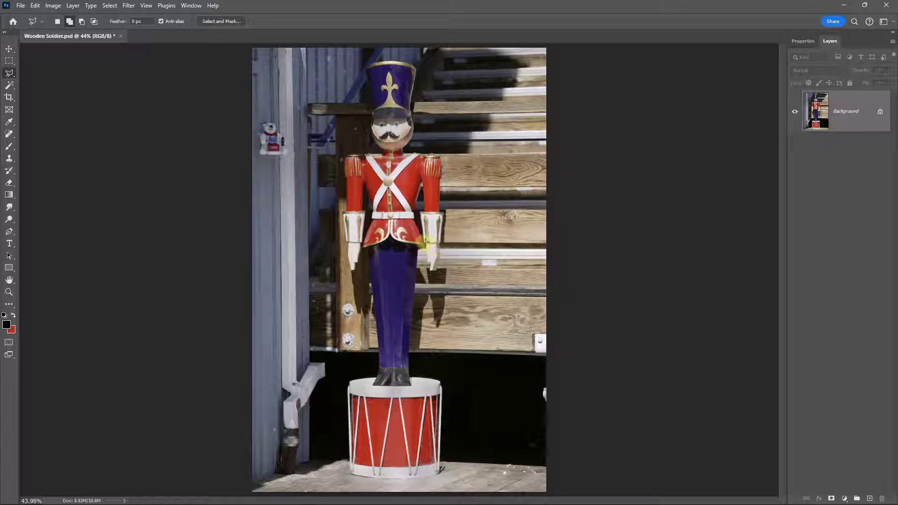
Load the saved Soldier channel of Wooden Soldier.psd as a new selection
{"action": "left_click", "coordinate": [110, 6]}
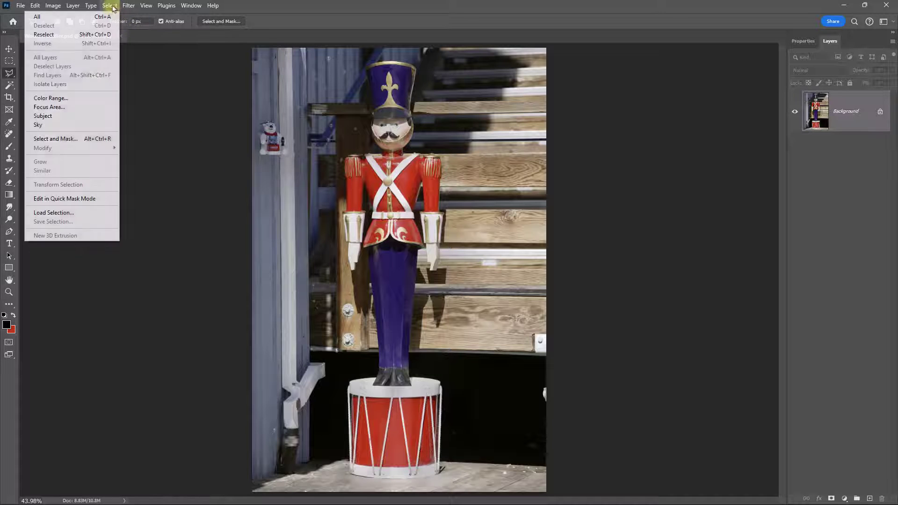
{"action": "left_click", "coordinate": [71, 214]}
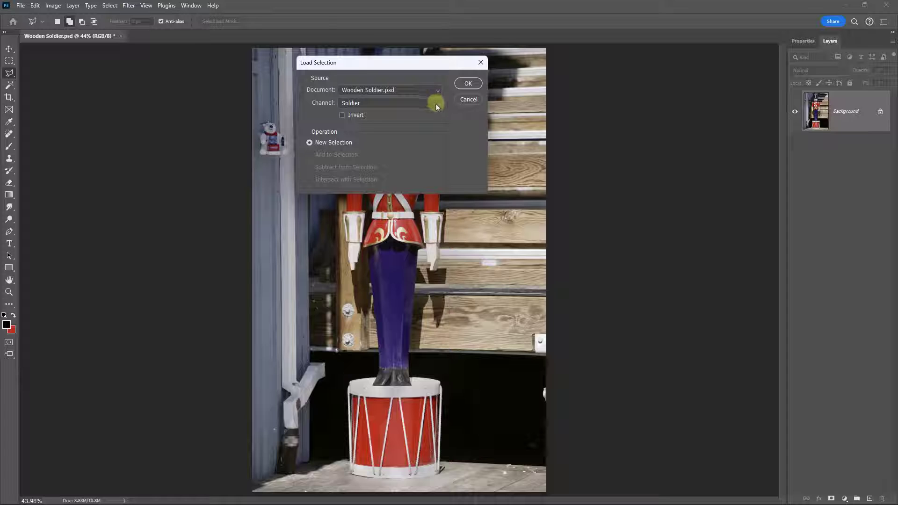
{"action": "left_click", "coordinate": [468, 83]}
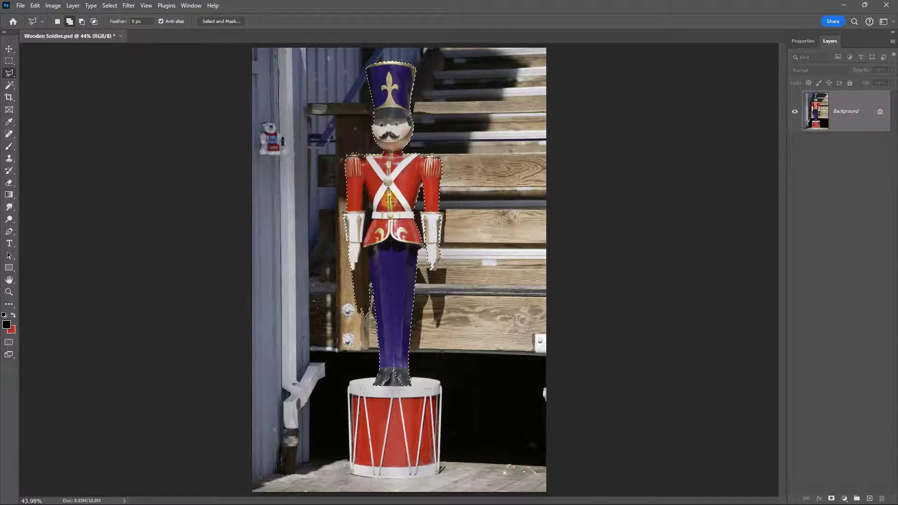
{"action": "left_click", "coordinate": [435, 159], "text": "ctrl"}
{"action": "scroll", "coordinate": [436, 159], "scroll_direction": "up", "scroll_amount": 5}
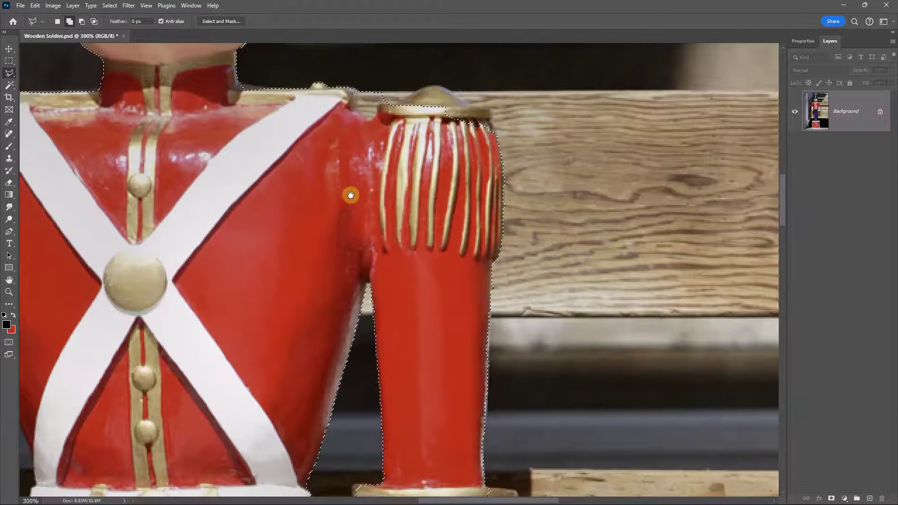
{"action": "left_click_drag", "start_coordinate": [351, 194], "coordinate": [540, 240]}
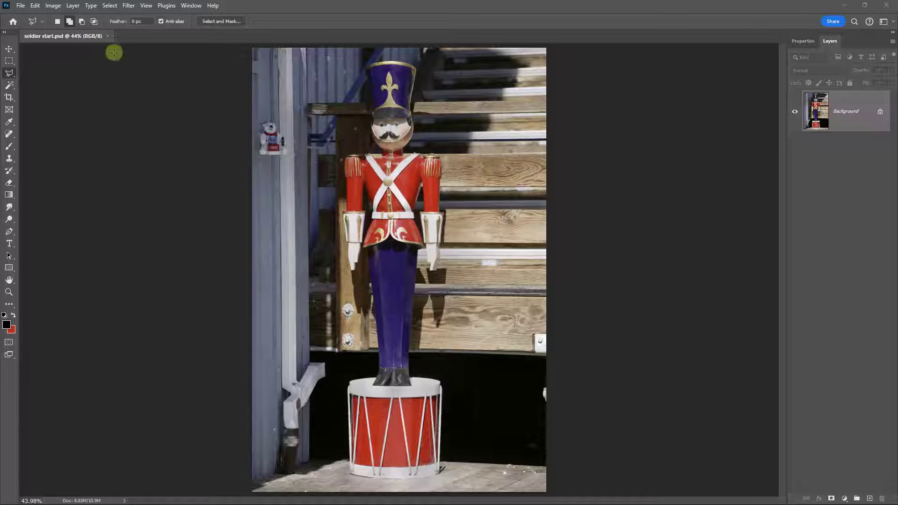
Load the Soldier Cut-out channel of soldier start.psd as a selection and copy the selected area to a new layer
{"action": "left_click", "coordinate": [108, 6]}
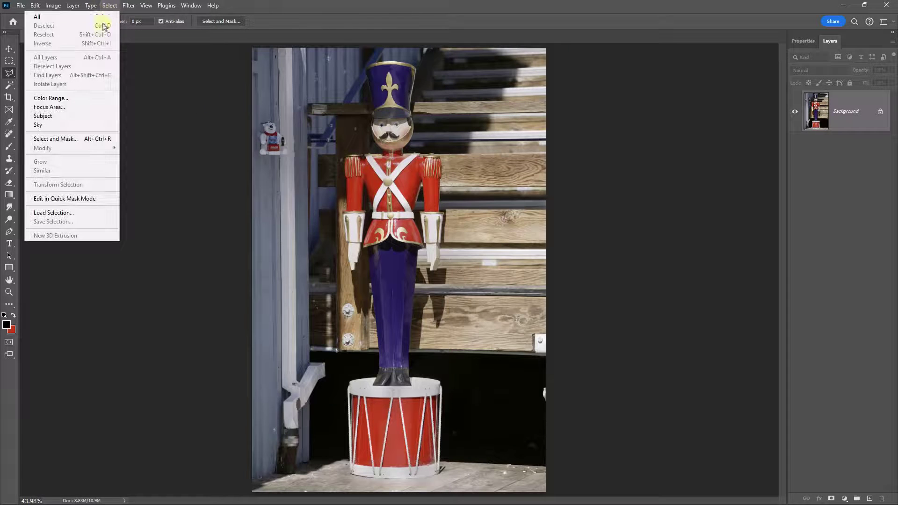
{"action": "left_click", "coordinate": [53, 212]}
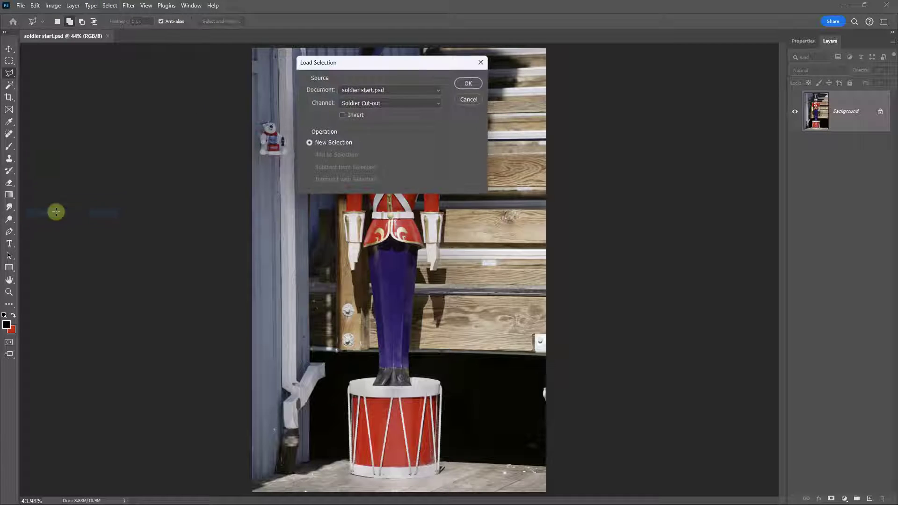
{"action": "left_click", "coordinate": [468, 83]}
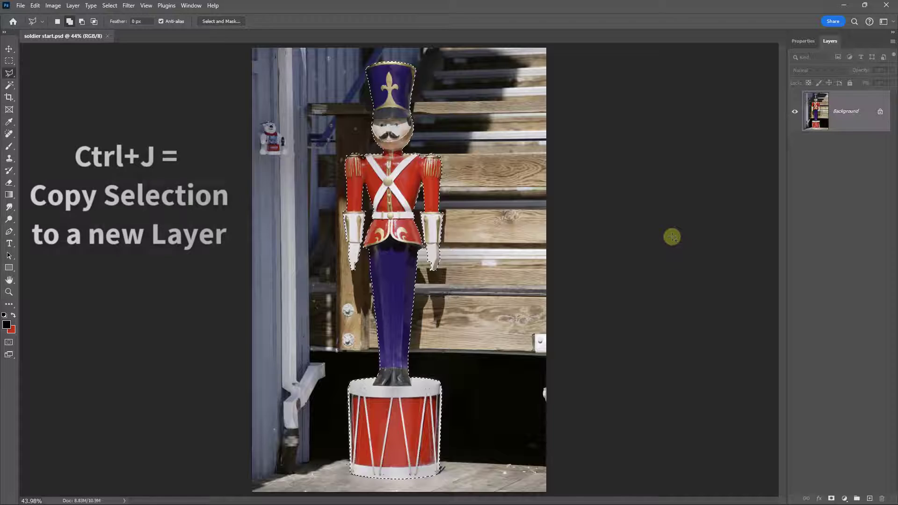
{"action": "key", "text": "ctrl+j"}
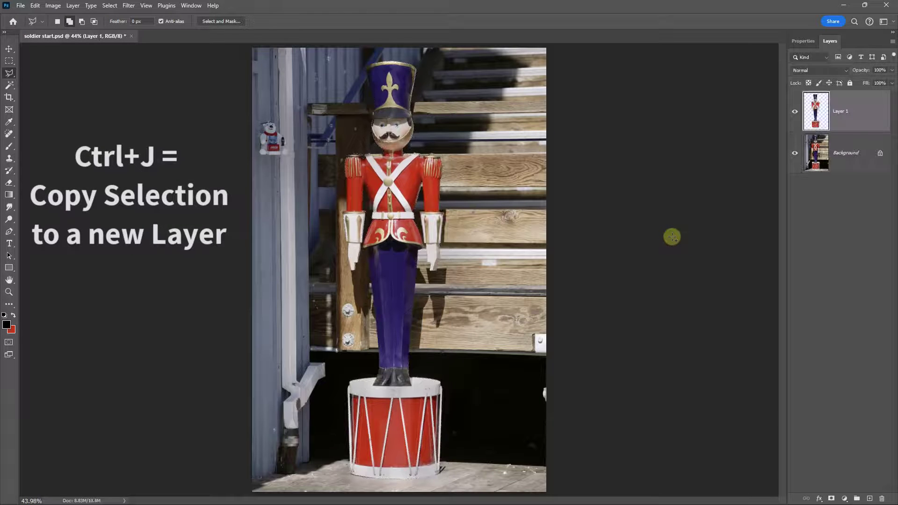
Hide the Background layer and examine the cut-out's edges from the belt and gloves down to the drum's base
{"action": "left_click", "coordinate": [795, 154]}
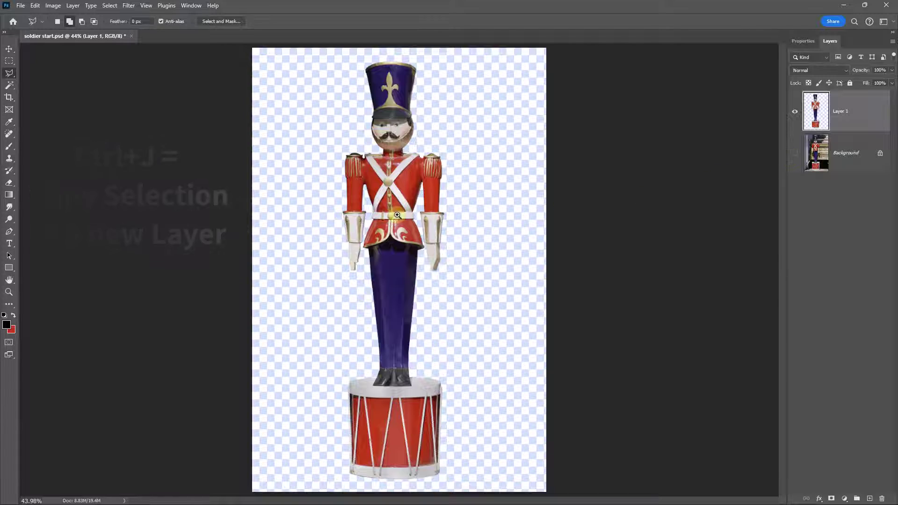
{"action": "left_click_drag", "start_coordinate": [397, 214], "coordinate": [397, 234]}
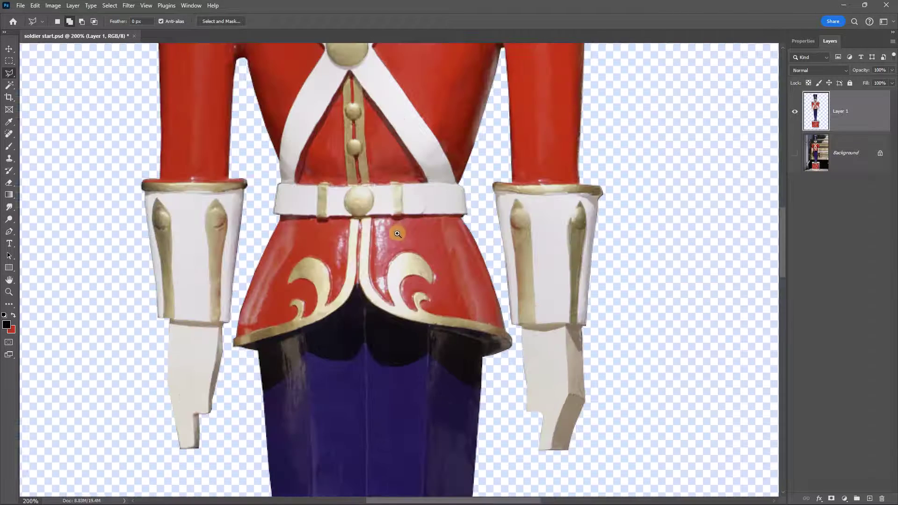
{"action": "left_click_drag", "start_coordinate": [387, 347], "coordinate": [371, 169]}
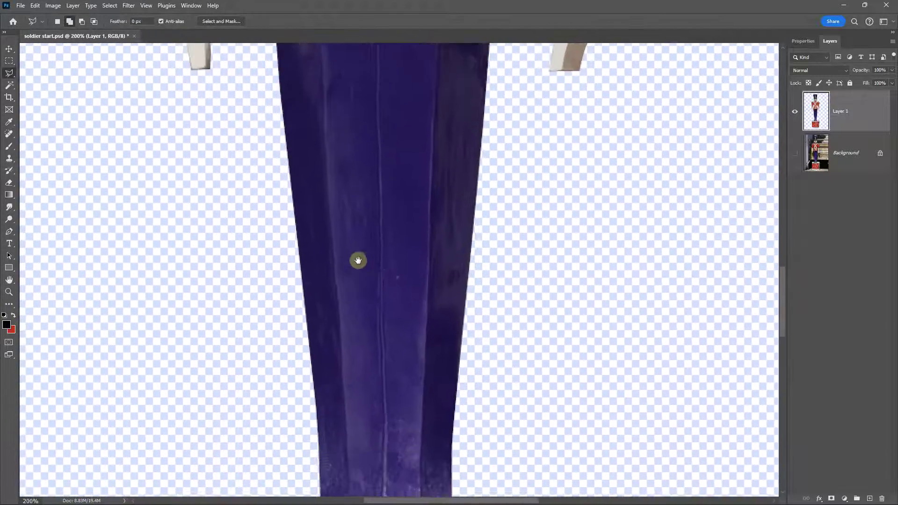
{"action": "scroll", "coordinate": [358, 261], "scroll_direction": "down", "scroll_amount": 10}
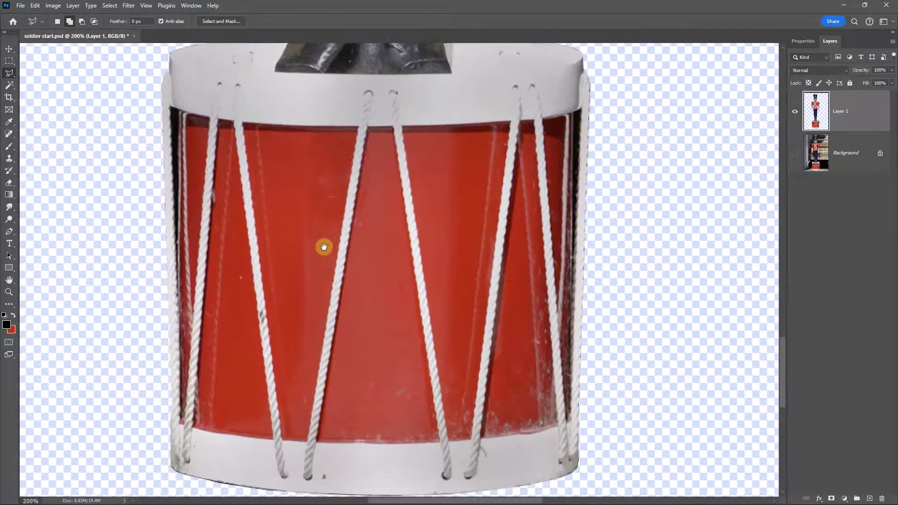
{"action": "left_click_drag", "start_coordinate": [324, 246], "coordinate": [323, 198]}
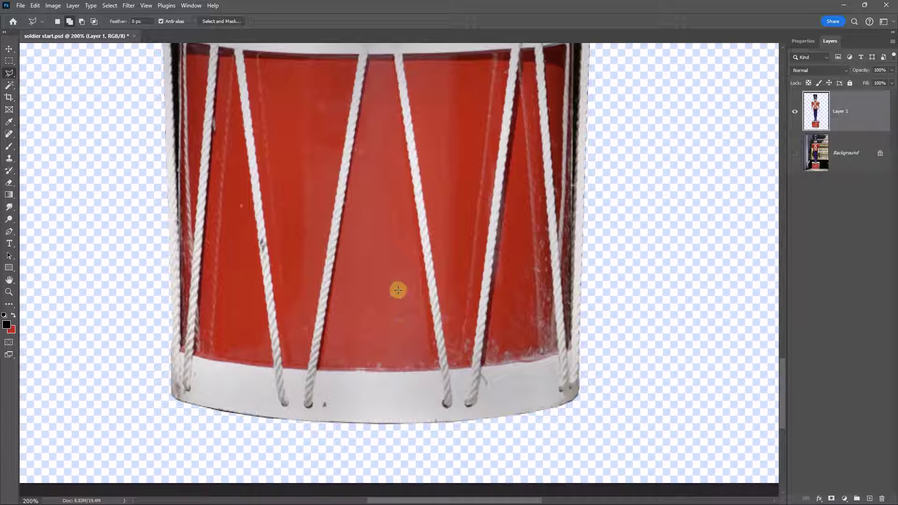
{"action": "key", "text": "ctrl+0"}
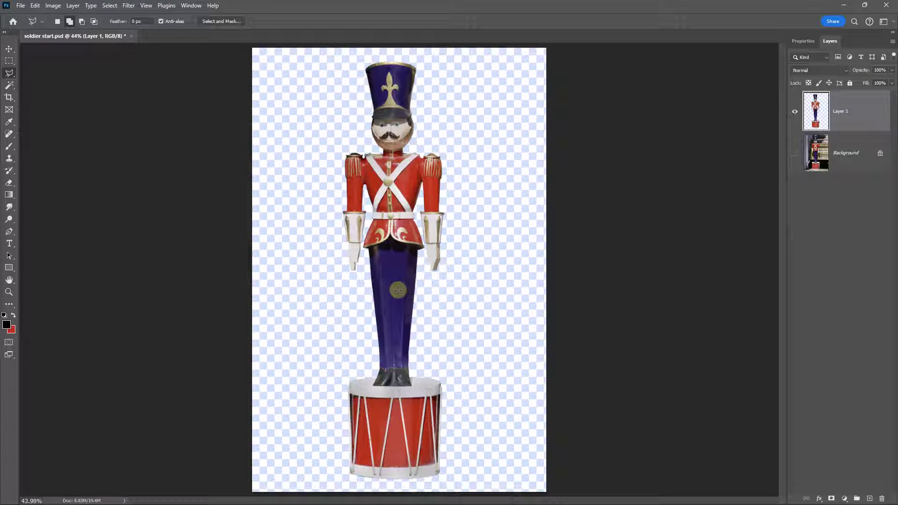
Delete the copied soldier layer and unlock the Background layer, turning it into a regular layer
{"action": "left_click_drag", "start_coordinate": [816, 114], "coordinate": [882, 499]}
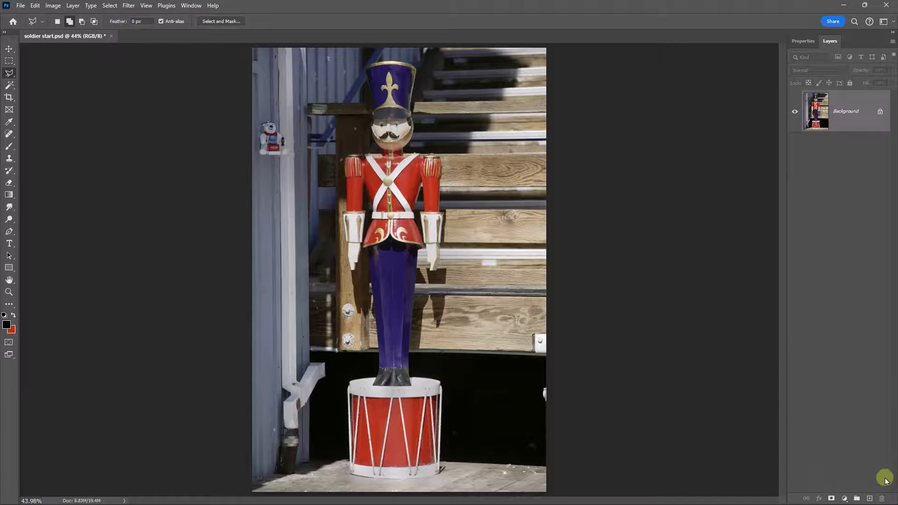
{"action": "left_click", "coordinate": [880, 115]}
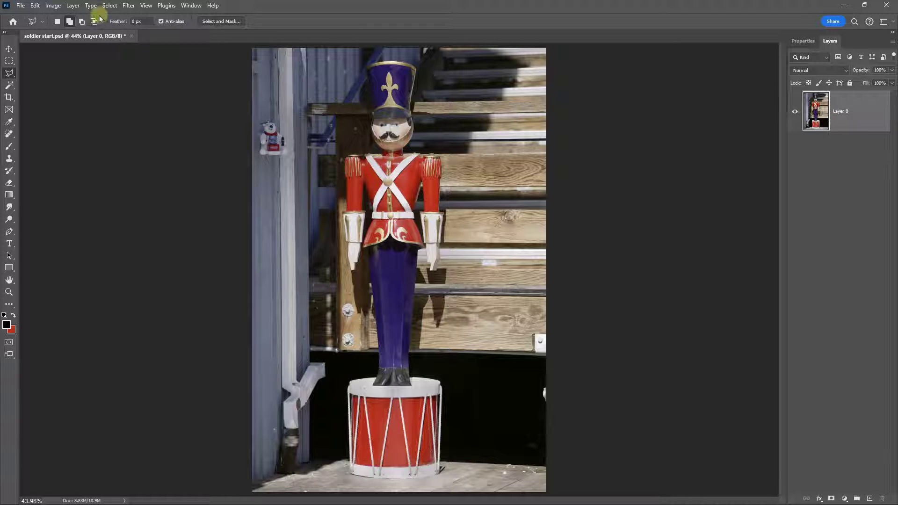
Load the Soldier Cut-out channel as a new selection and apply it as a layer mask on the unlocked photo layer
{"action": "left_click", "coordinate": [109, 6]}
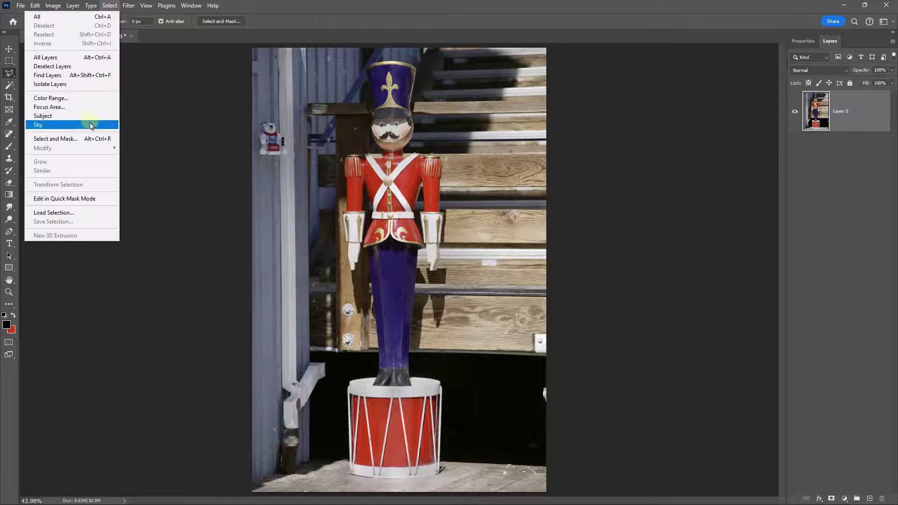
{"action": "left_click", "coordinate": [65, 213]}
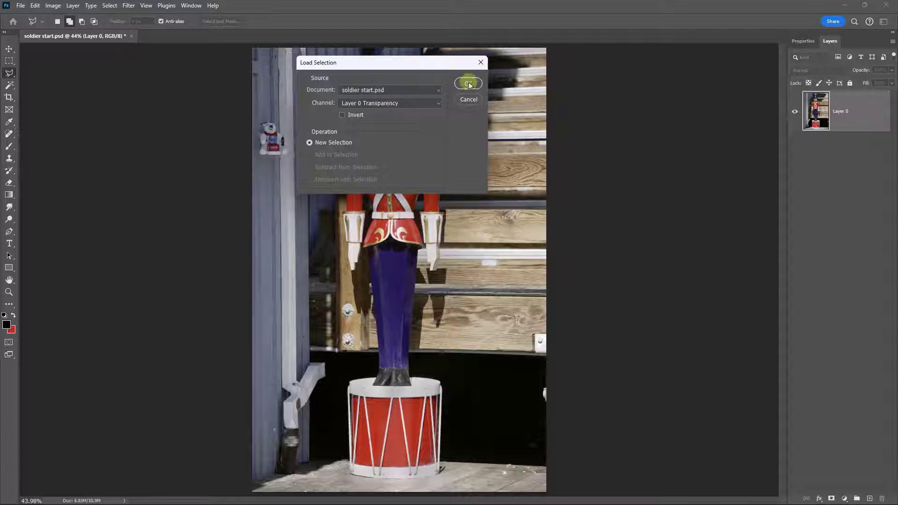
{"action": "left_click", "coordinate": [439, 105]}
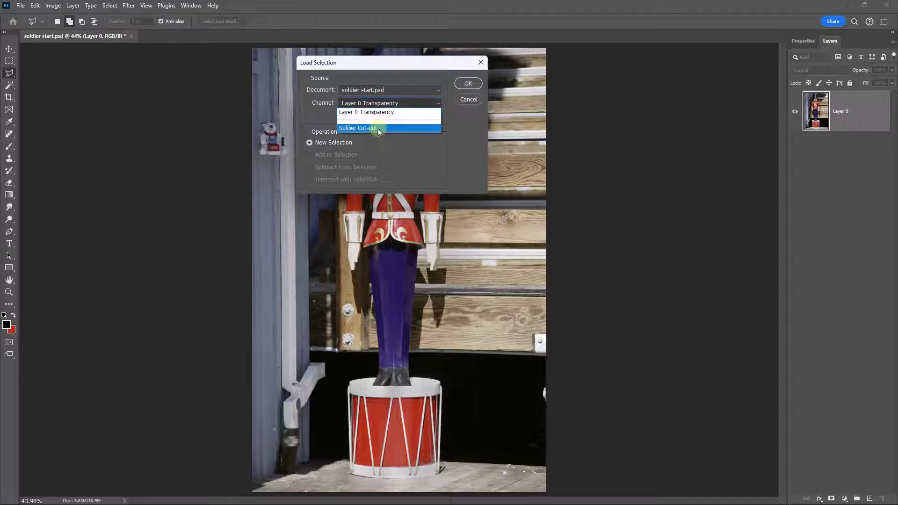
{"action": "left_click", "coordinate": [375, 128]}
{"action": "left_click", "coordinate": [468, 83]}
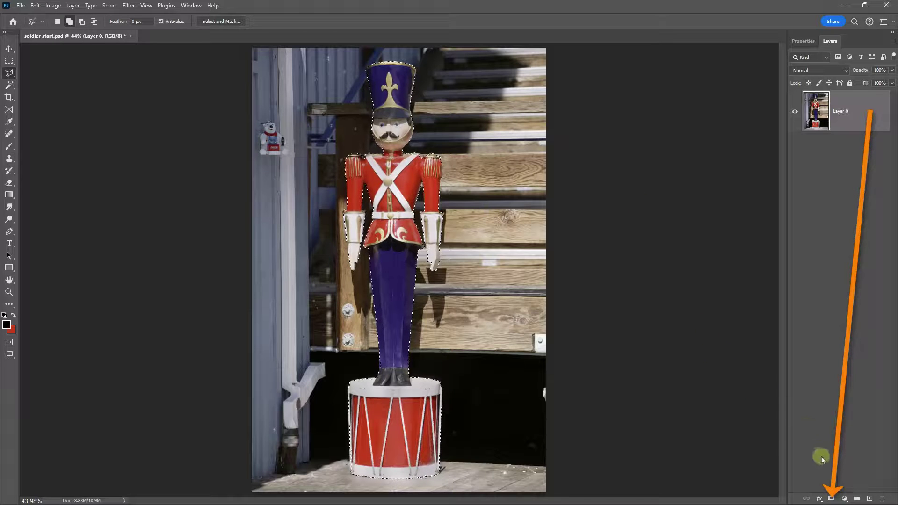
{"action": "left_click", "coordinate": [832, 499]}
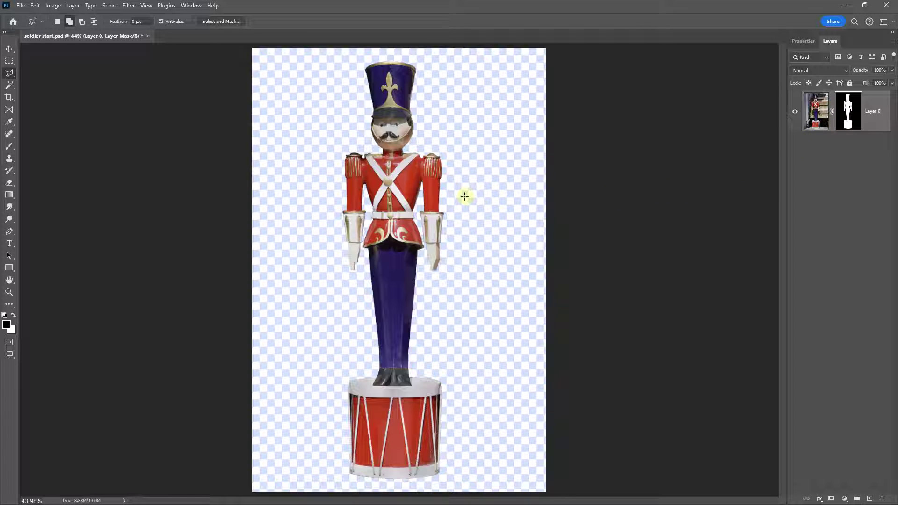
Paint black on the layer mask with the Brush tool at 10% flow to trim the outer edge of the soldier's gold-rimmed white cuff
{"action": "left_click", "coordinate": [367, 166], "text": "ctrl"}
{"action": "left_click", "coordinate": [367, 166], "text": "ctrl"}
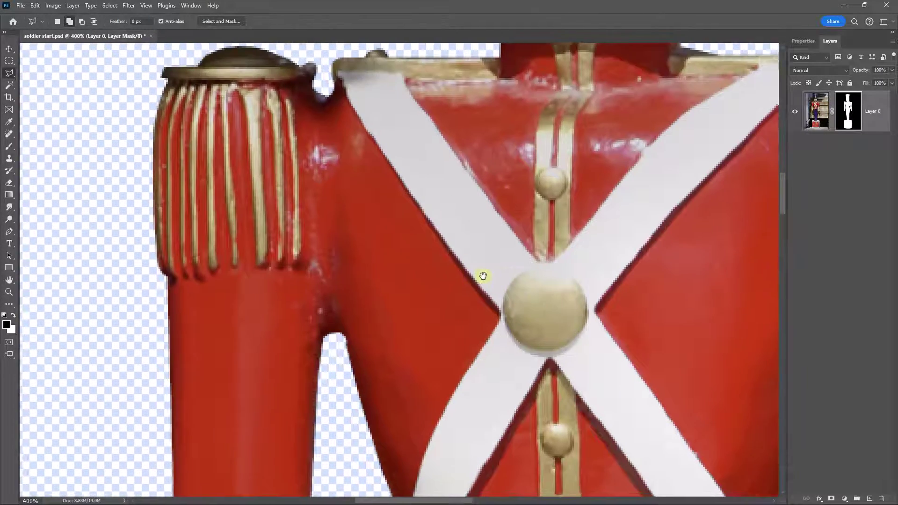
{"action": "left_click_drag", "start_coordinate": [483, 275], "coordinate": [289, 124]}
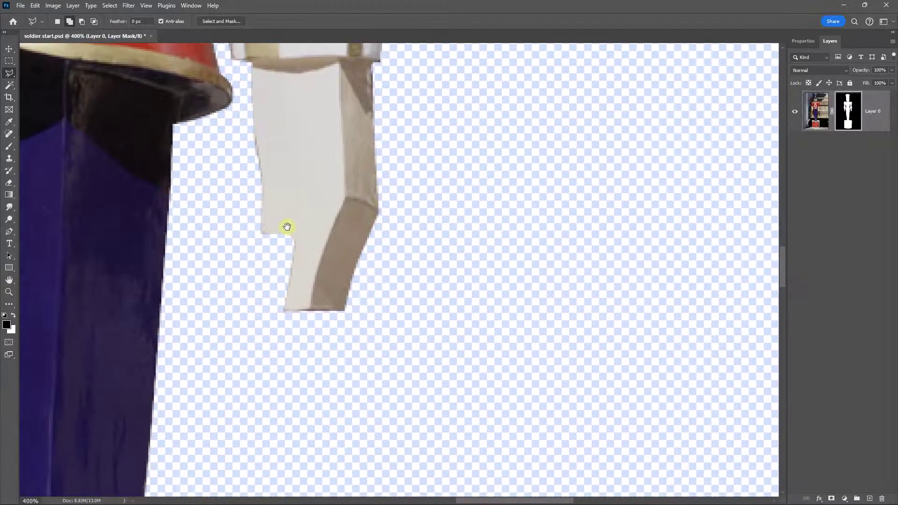
{"action": "mouse_move", "coordinate": [287, 227]}
{"action": "left_mouse_down"}
{"action": "mouse_move", "coordinate": [313, 241]}
{"action": "mouse_move", "coordinate": [415, 209]}
{"action": "left_mouse_up"}
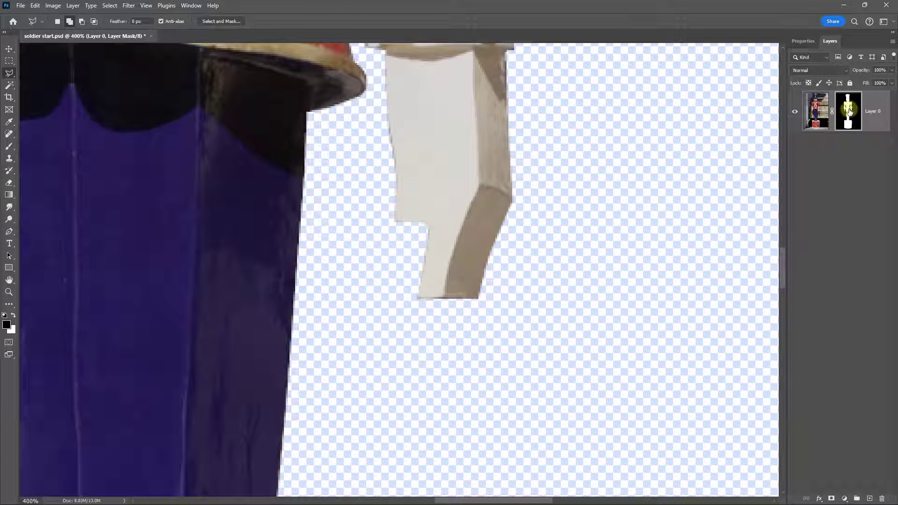
{"action": "mouse_move", "coordinate": [495, 116]}
{"action": "left_mouse_down"}
{"action": "mouse_move", "coordinate": [457, 255]}
{"action": "mouse_move", "coordinate": [450, 344]}
{"action": "mouse_move", "coordinate": [480, 481]}
{"action": "left_mouse_up"}
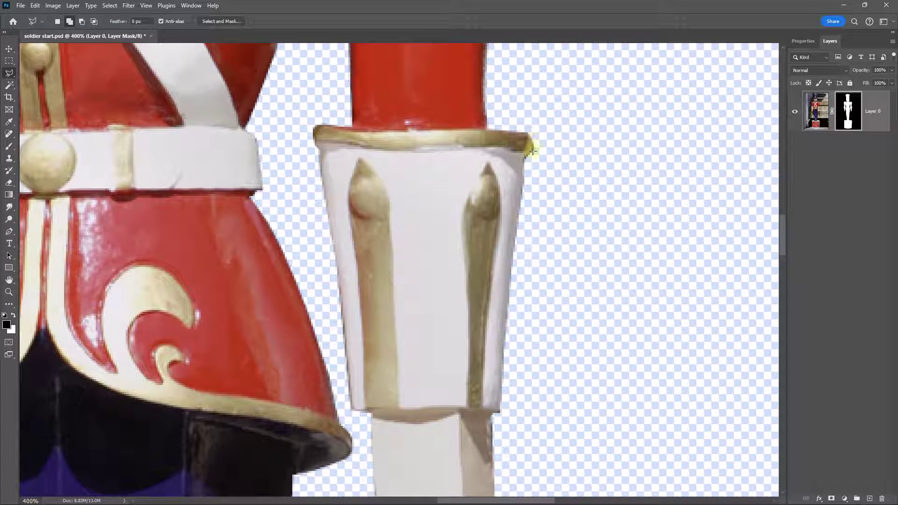
{"action": "key", "text": "x"}
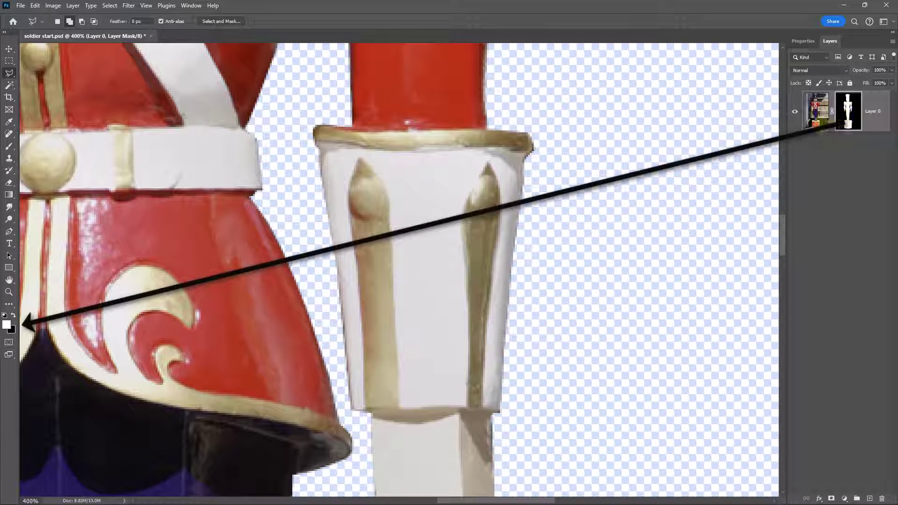
{"action": "left_click", "coordinate": [13, 315]}
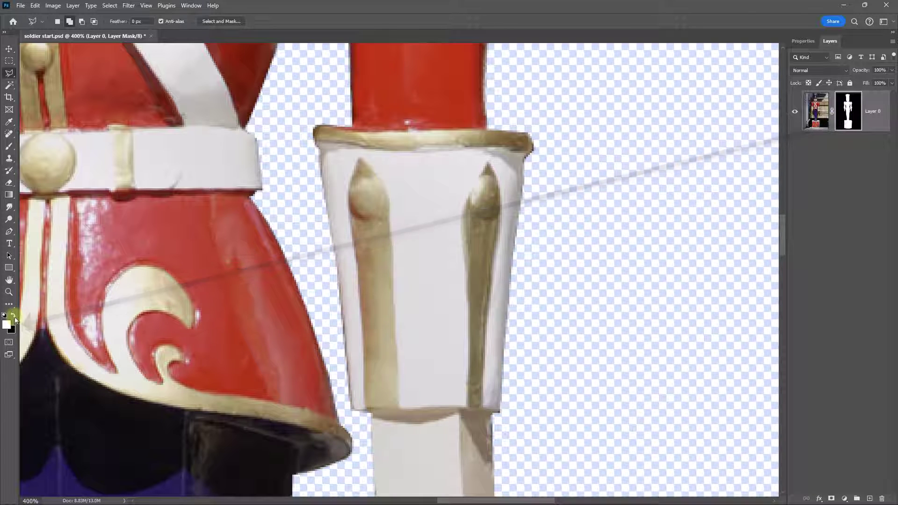
{"action": "left_click", "coordinate": [8, 146]}
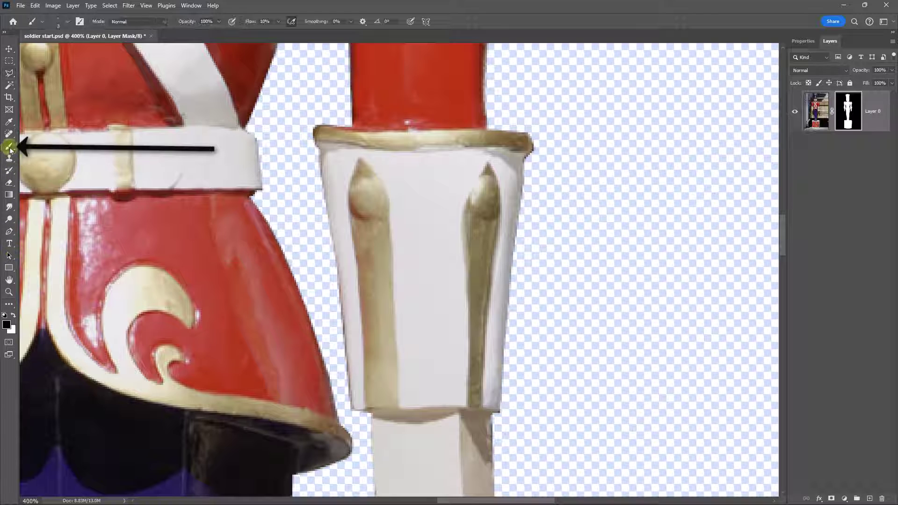
{"action": "left_click", "coordinate": [33, 147]}
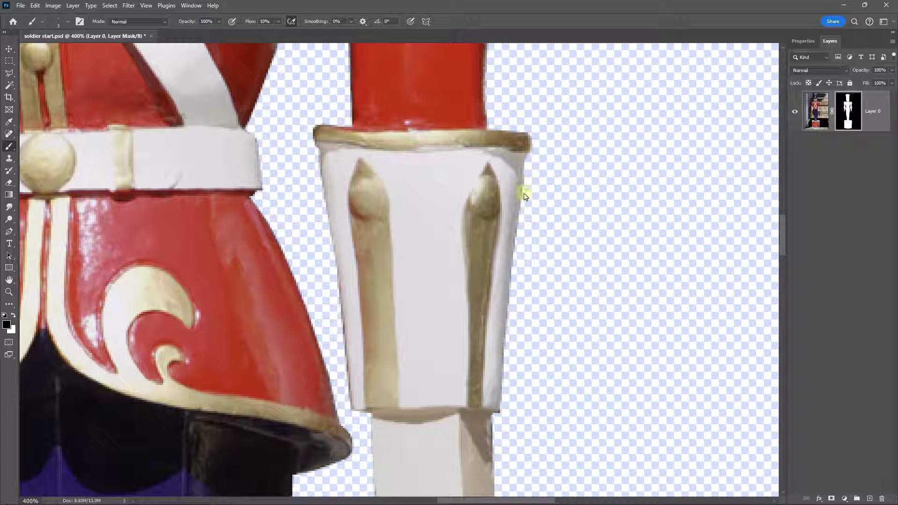
{"action": "left_click_drag", "start_coordinate": [525, 183], "coordinate": [536, 137]}
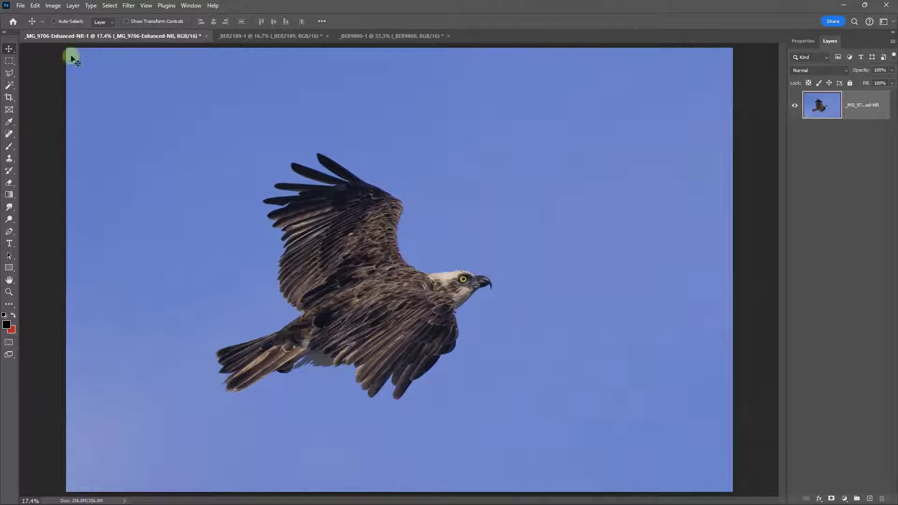
Select the flying bird automatically as the subject in the _MG_9706-Enhanced-NR-1 photo and inspect the selection around its beak
{"action": "left_click", "coordinate": [109, 5]}
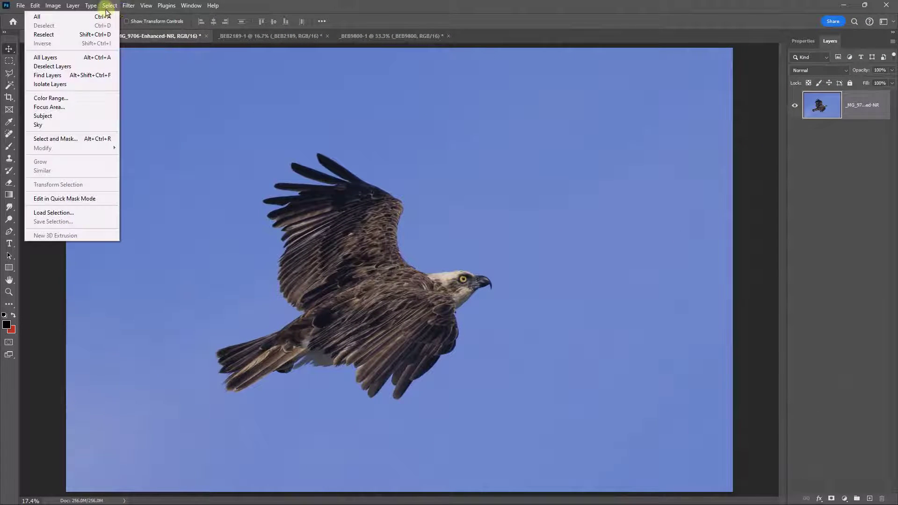
{"action": "left_click", "coordinate": [92, 117]}
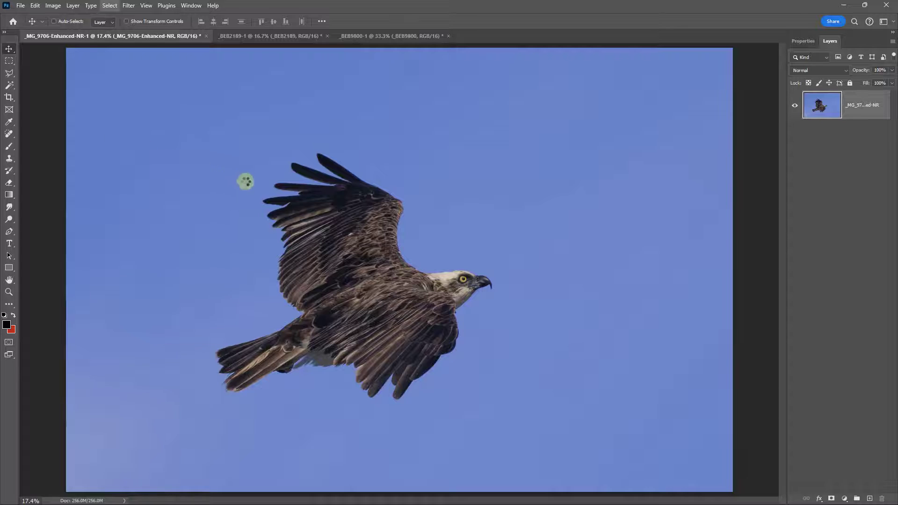
{"action": "left_click", "coordinate": [501, 289], "text": "ctrl"}
{"action": "left_click", "coordinate": [487, 296], "text": "ctrl"}
{"action": "left_click", "coordinate": [487, 298], "text": "ctrl"}
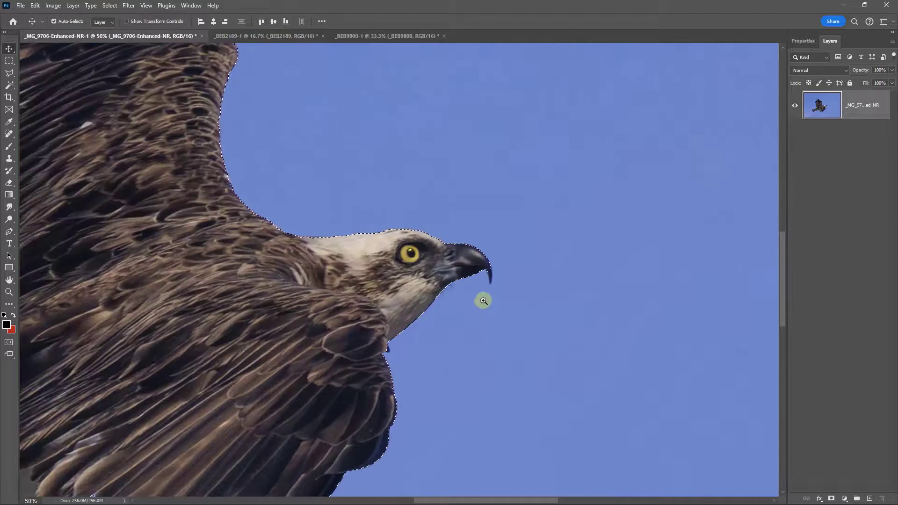
{"action": "left_click", "coordinate": [489, 299], "text": "ctrl"}
{"action": "left_click", "coordinate": [490, 300], "text": "ctrl"}
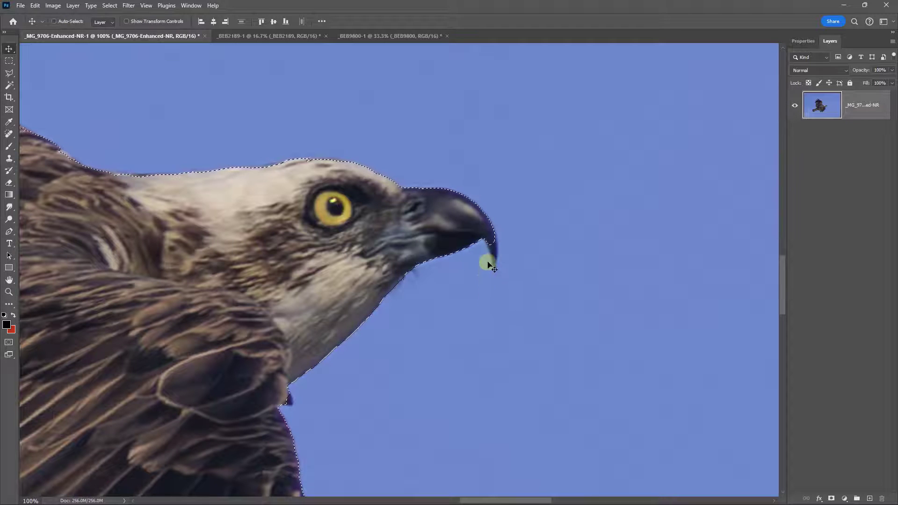
{"action": "left_click_drag", "start_coordinate": [493, 245], "coordinate": [496, 266]}
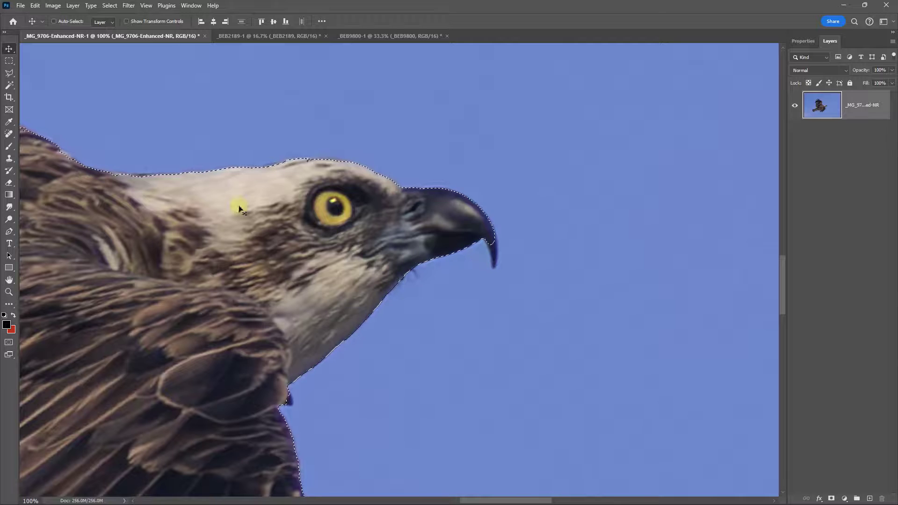
Add the missed tip of the bird's beak to the selection using the Magic Wand in add mode with tolerance 32
{"action": "left_click", "coordinate": [8, 85]}
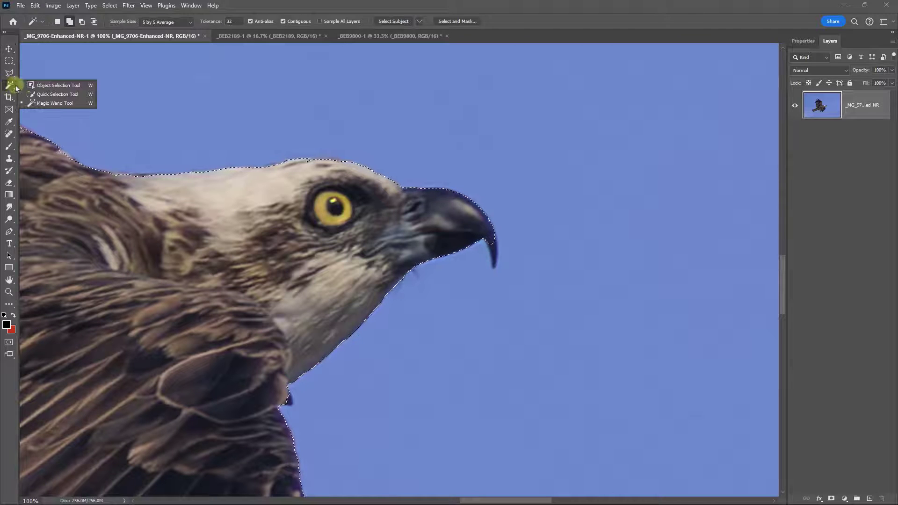
{"action": "left_click", "coordinate": [38, 102]}
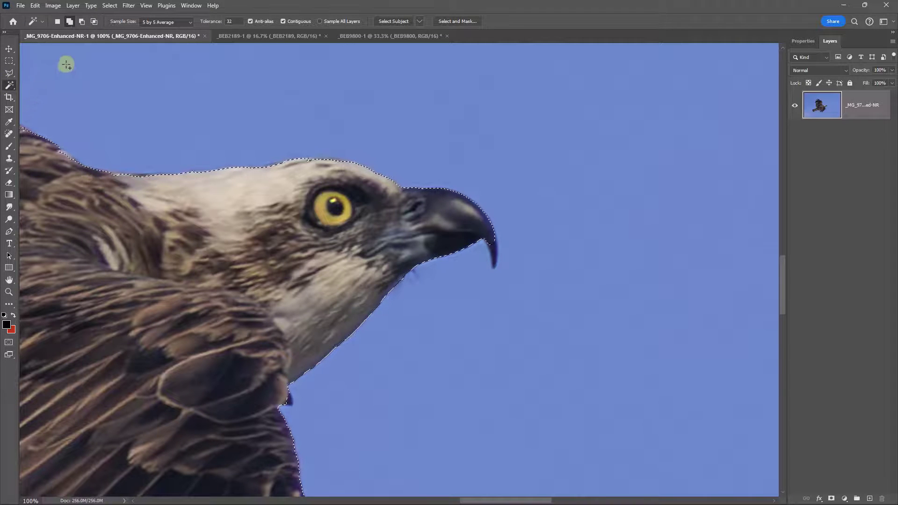
{"action": "left_click", "coordinate": [69, 22]}
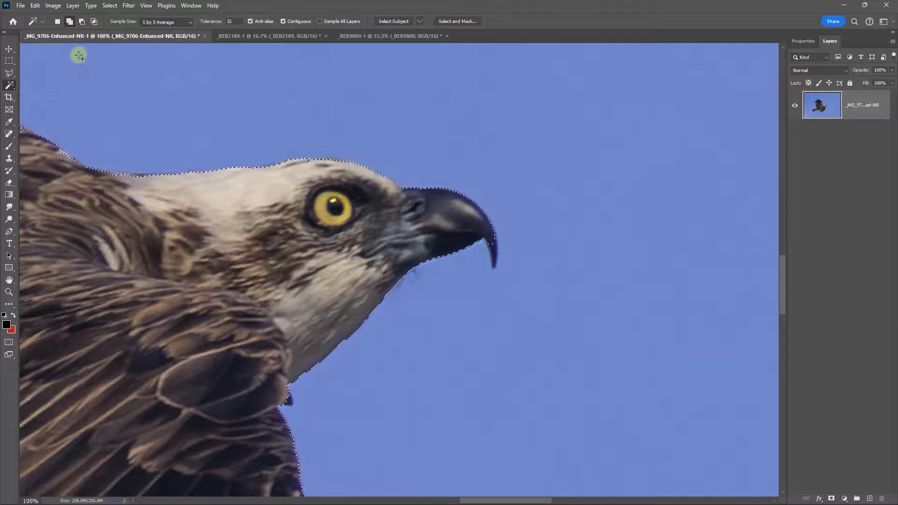
{"action": "left_click", "coordinate": [493, 257]}
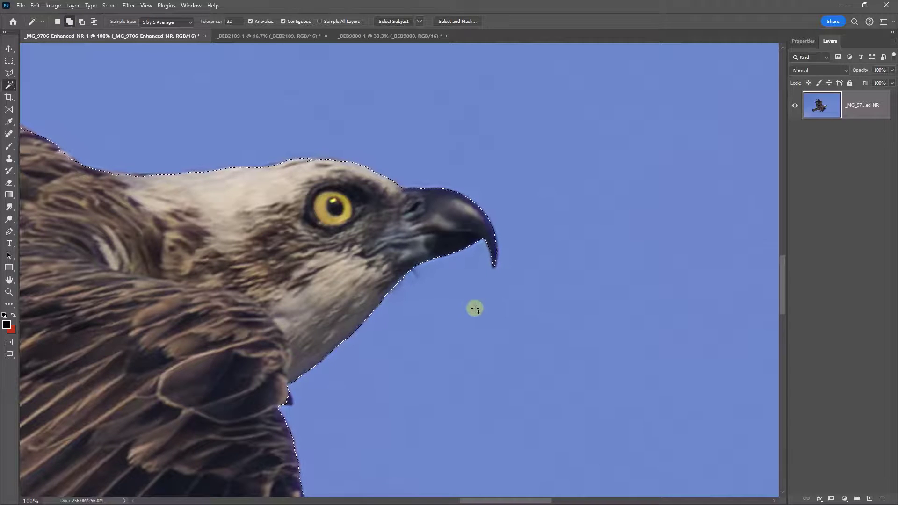
{"action": "key", "text": "ctrl+0"}
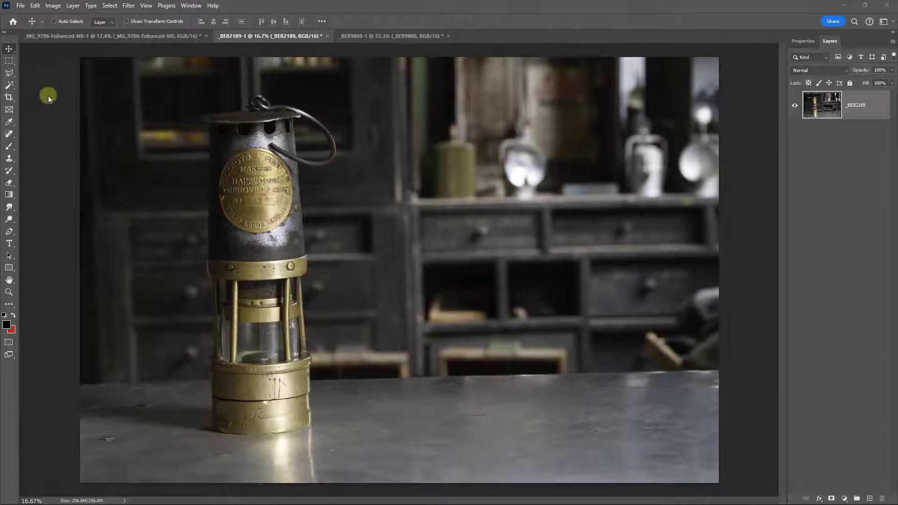
Select the brass lamp automatically as the subject in the _BEB2189-1 photo
{"action": "left_click", "coordinate": [111, 6]}
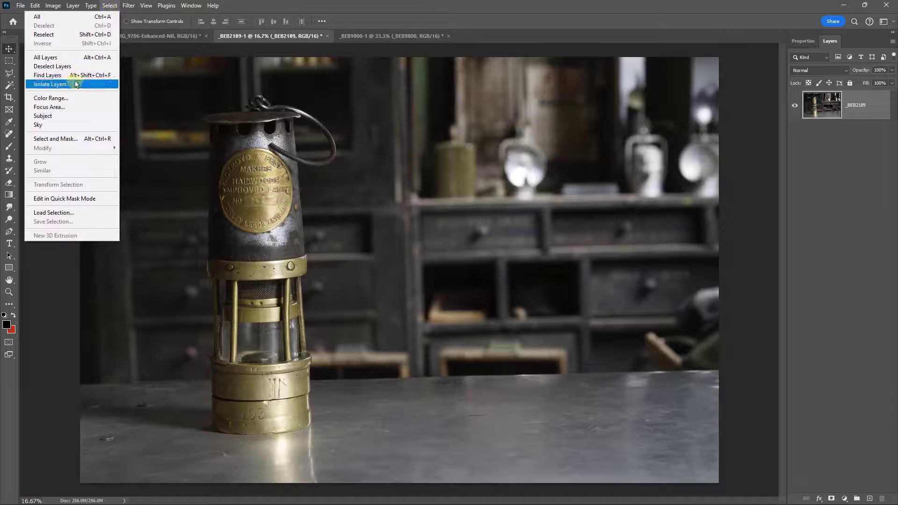
{"action": "left_click", "coordinate": [53, 116]}
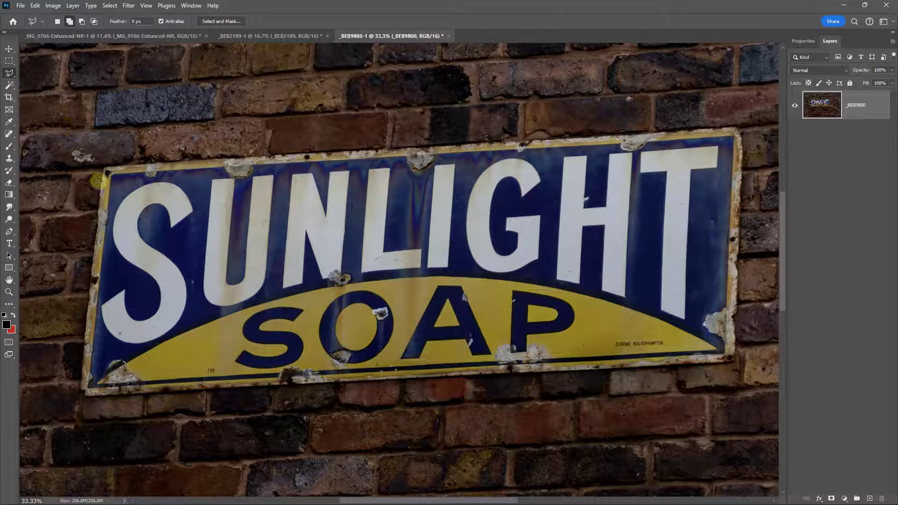
Outline the Sunlight Soap sign corner to corner with the Polygonal Lasso in the _BEB9800-1 photo and close the selection
{"action": "left_click", "coordinate": [107, 167]}
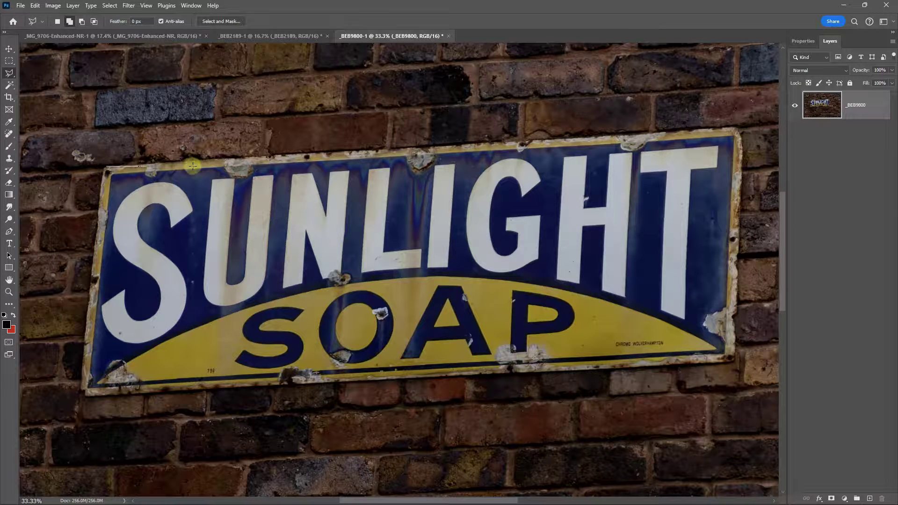
{"action": "left_click", "coordinate": [738, 128]}
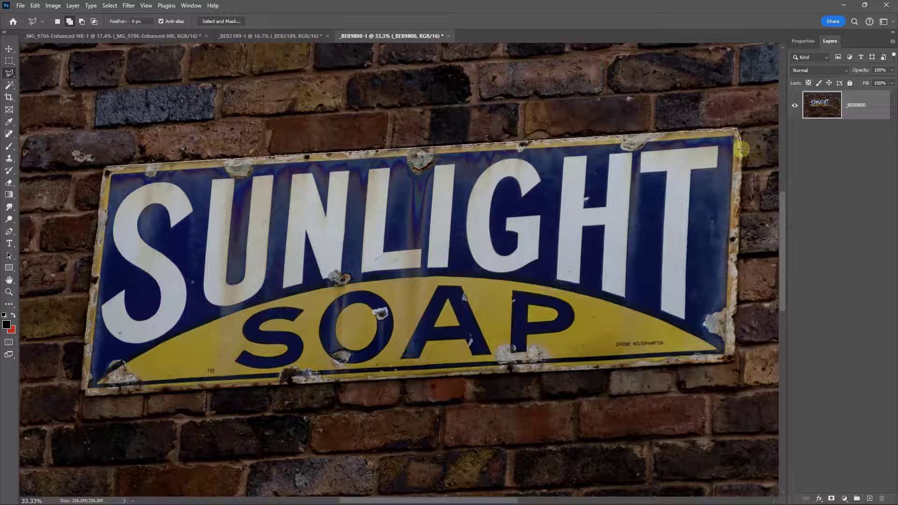
{"action": "left_click", "coordinate": [736, 358]}
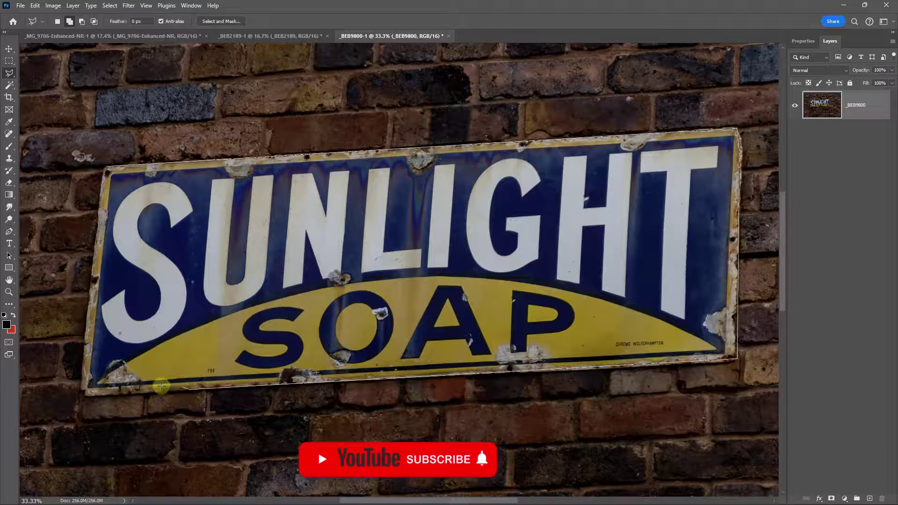
{"action": "left_click", "coordinate": [79, 397]}
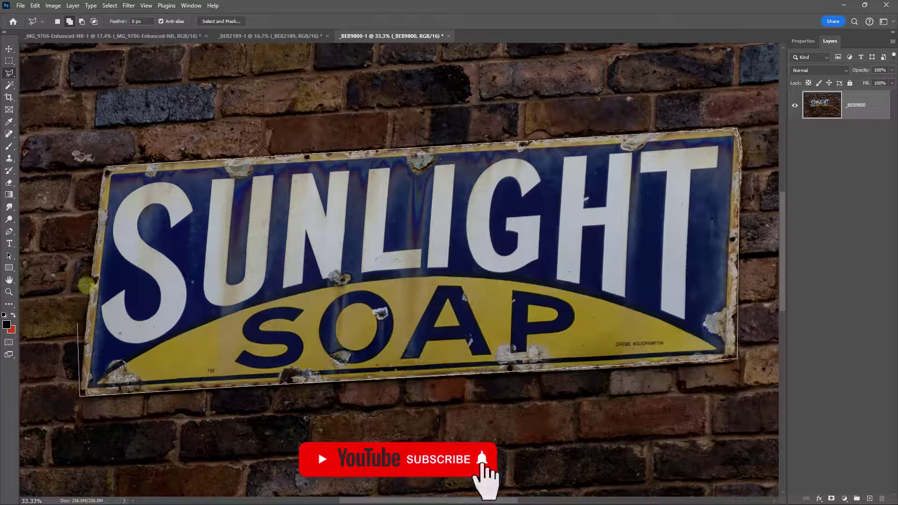
{"action": "left_click", "coordinate": [104, 168]}
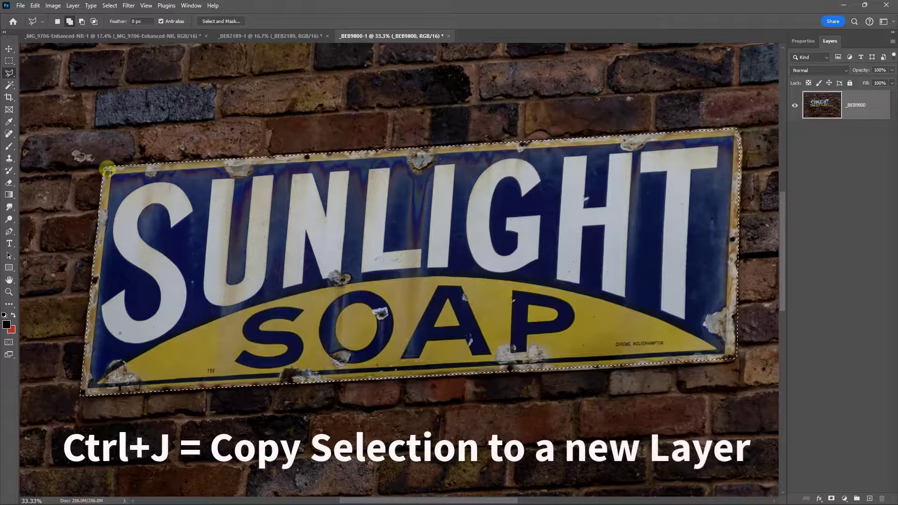
Copy the selected sign to a new layer and hide the original _BEB9800 photo layer
{"action": "key", "text": "ctrl+j"}
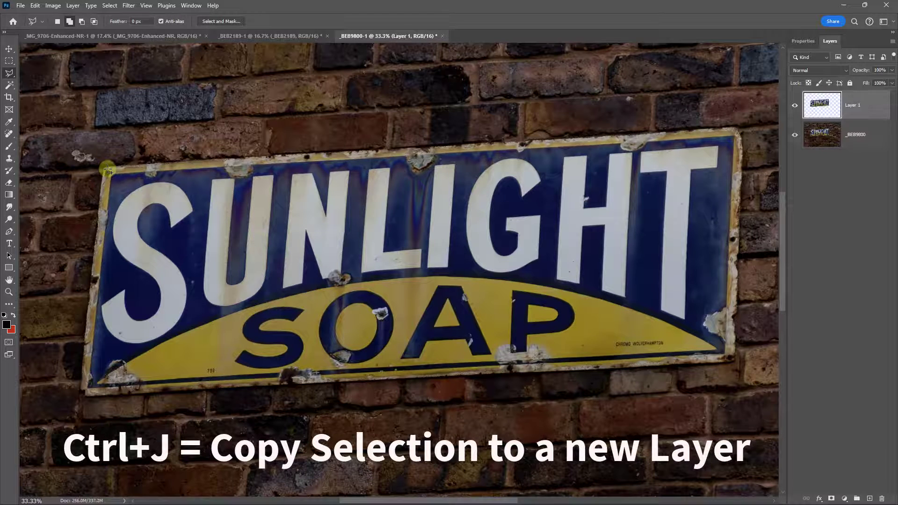
{"action": "left_click", "coordinate": [794, 135]}
{"action": "key", "text": "ctrl+0"}
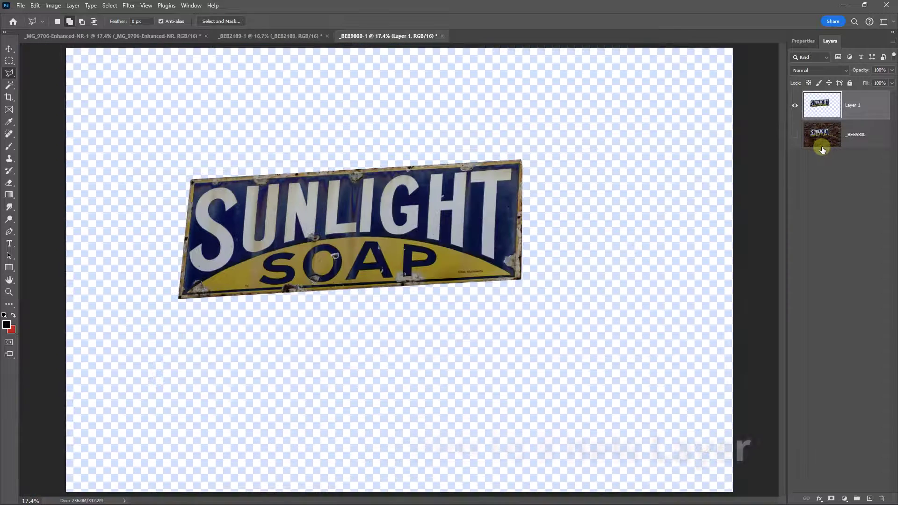